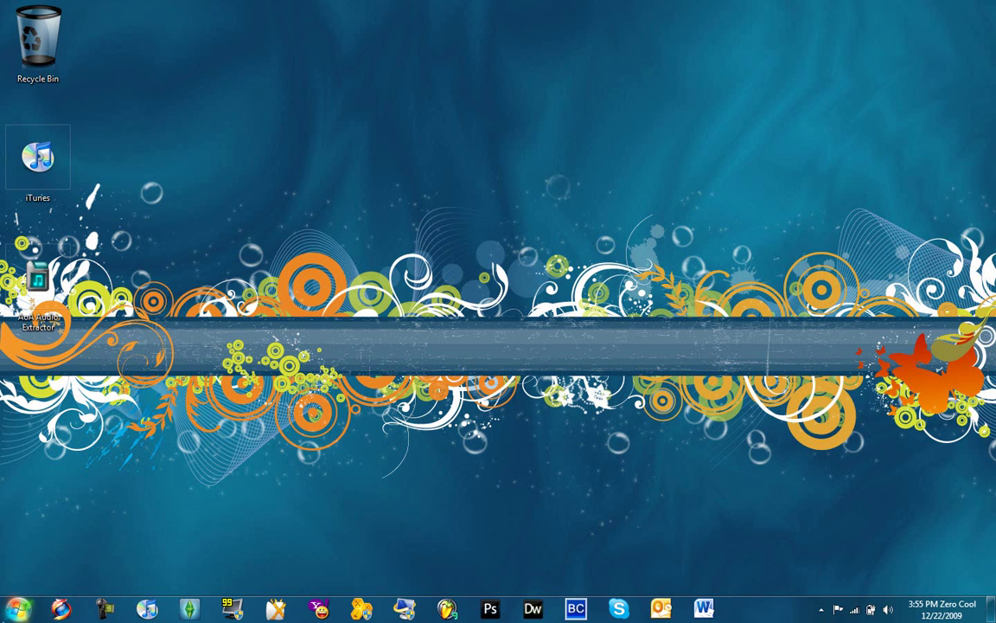
- Search %temp% from the Start Menu to open the Temp folder listing 280 items
{"action": "left_click", "coordinate": [18, 609]}
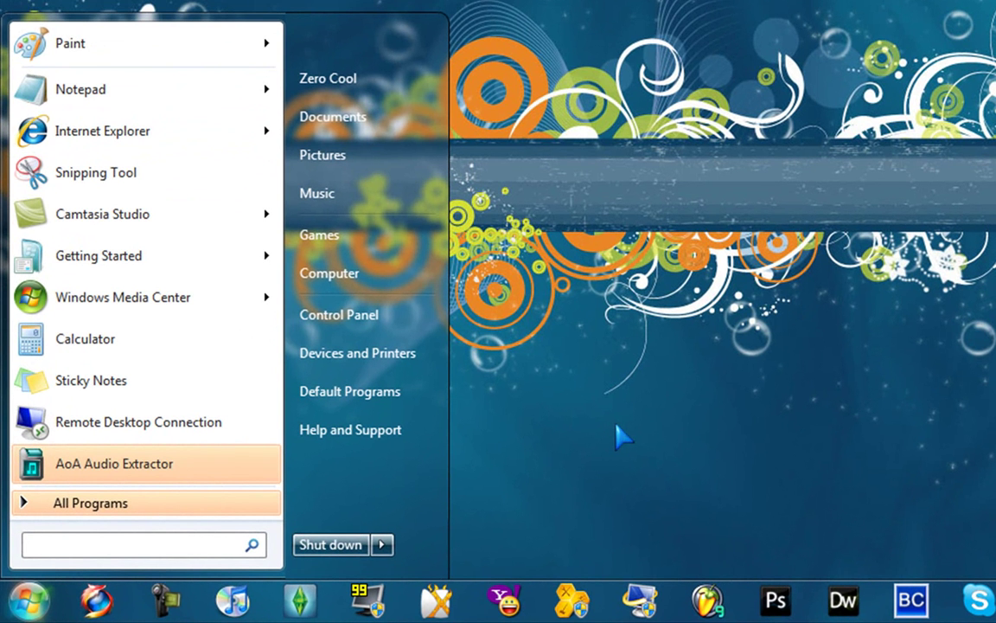
{"action": "type", "text": "run"}
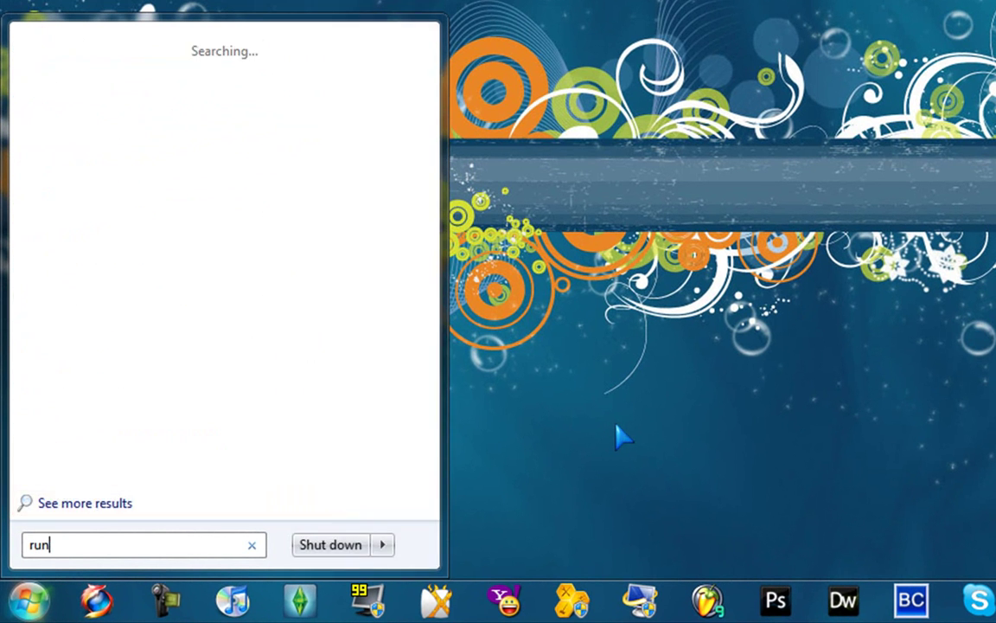
{"action": "key", "text": "Return"}
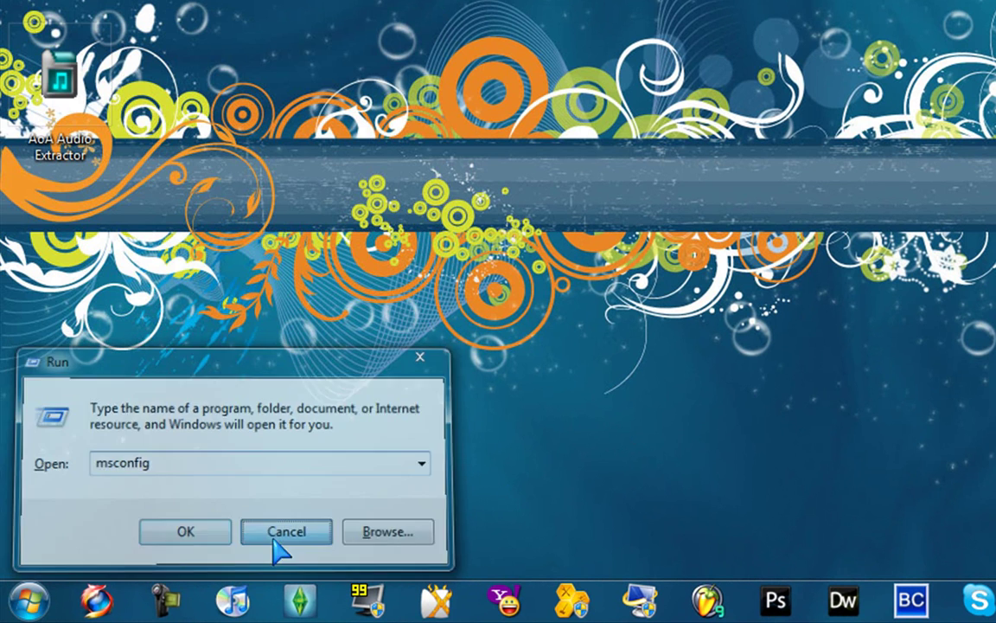
{"action": "left_click", "coordinate": [285, 531]}
{"action": "key", "text": "super"}
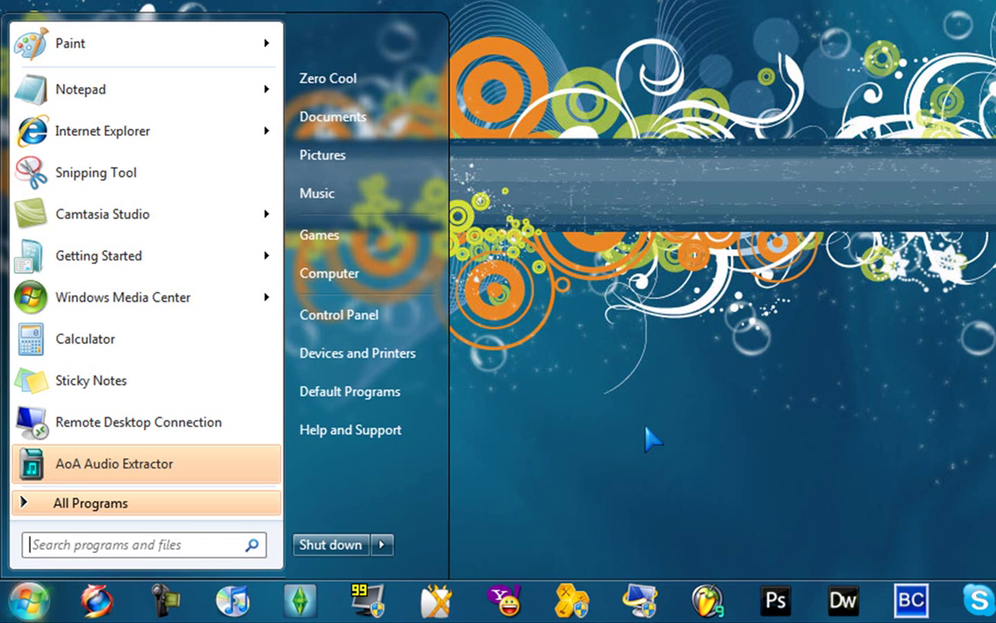
{"action": "type", "text": "%temp&"}
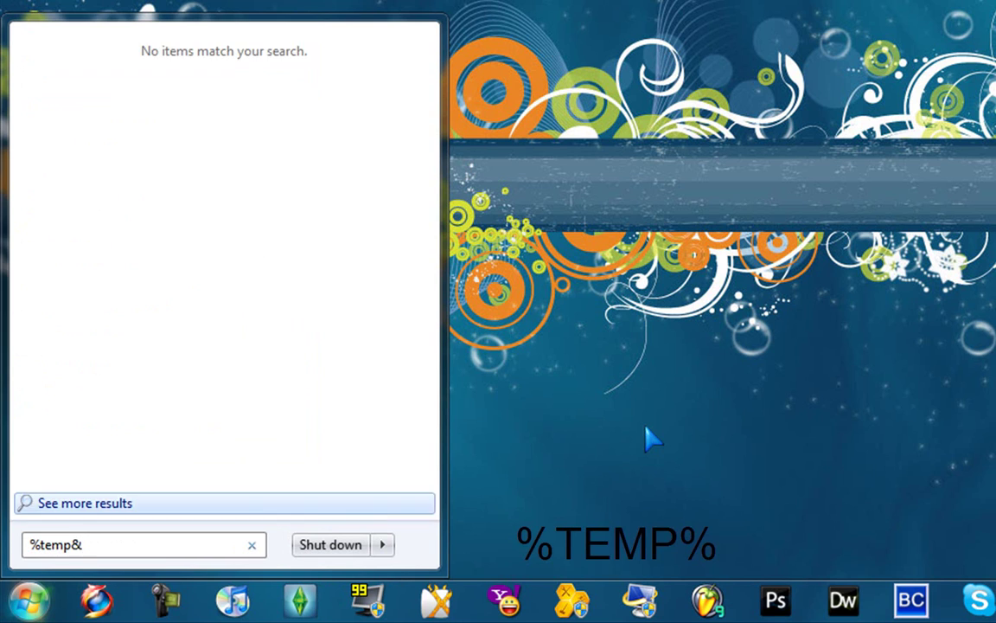
{"action": "key", "text": "BackSpace"}
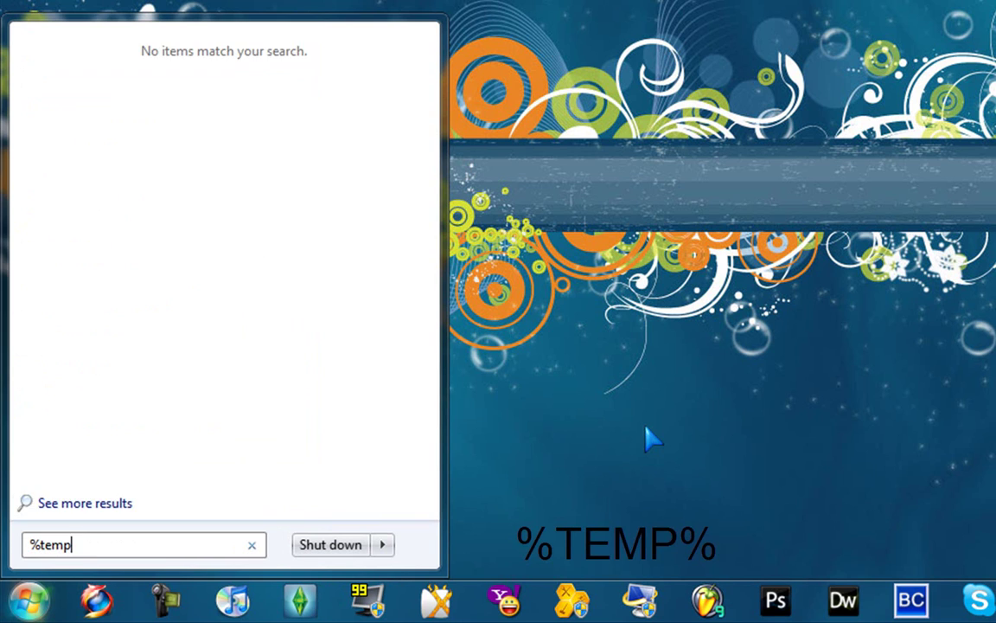
{"action": "type", "text": "%"}
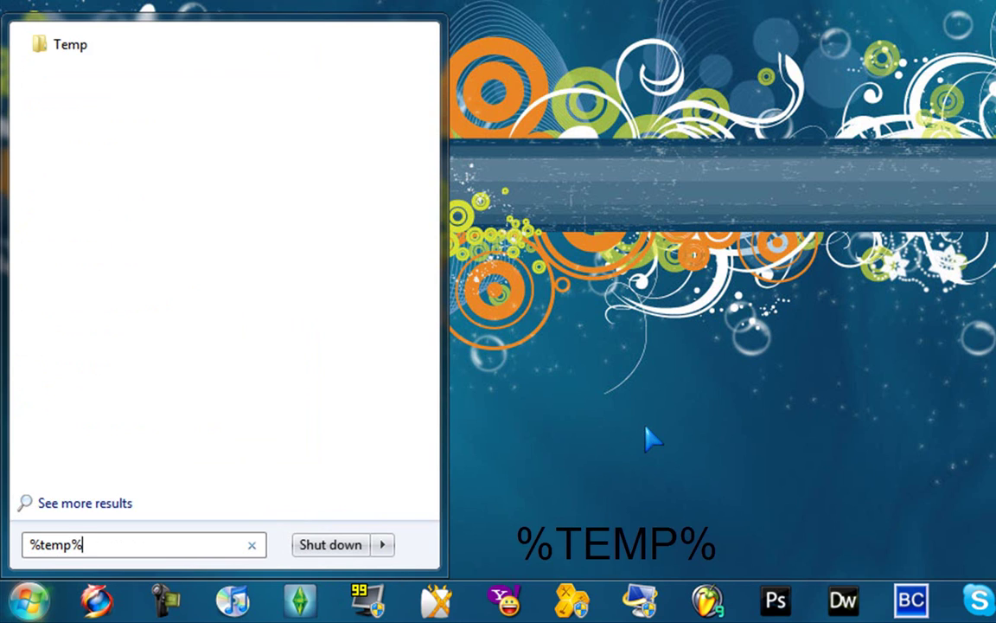
{"action": "key", "text": "Return"}
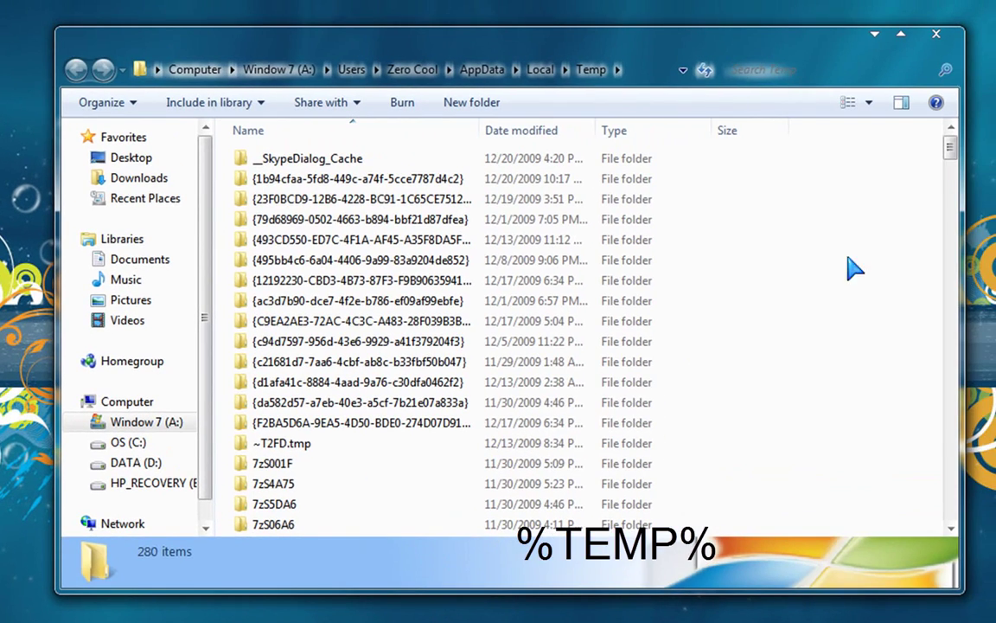
- Select all 280 items in the Temp folder and confirm deleting them
{"action": "left_click_drag", "start_coordinate": [949, 149], "coordinate": [960, 543]}
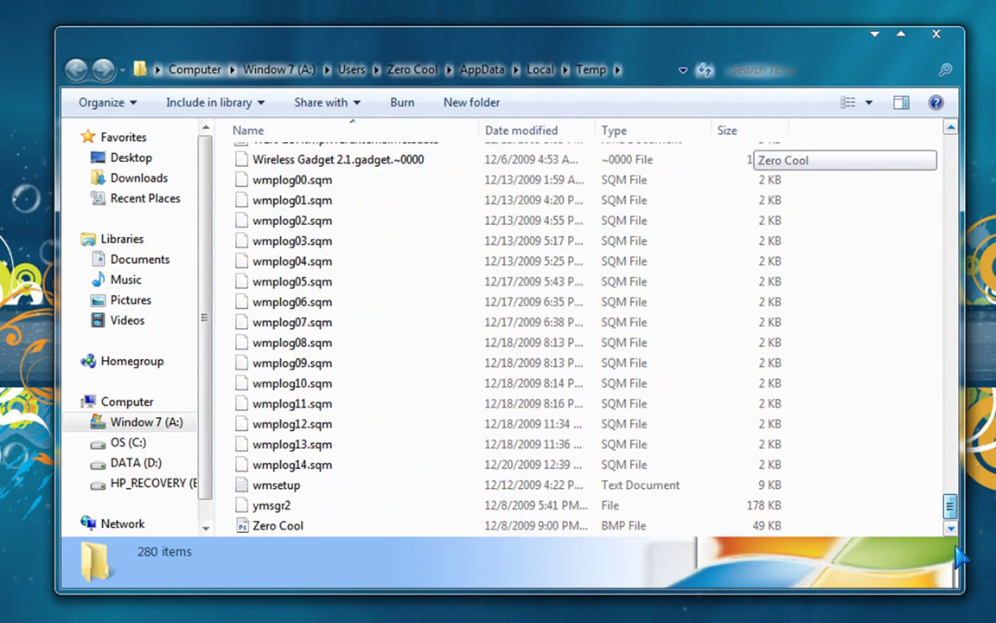
{"action": "left_click_drag", "start_coordinate": [952, 492], "coordinate": [931, 138]}
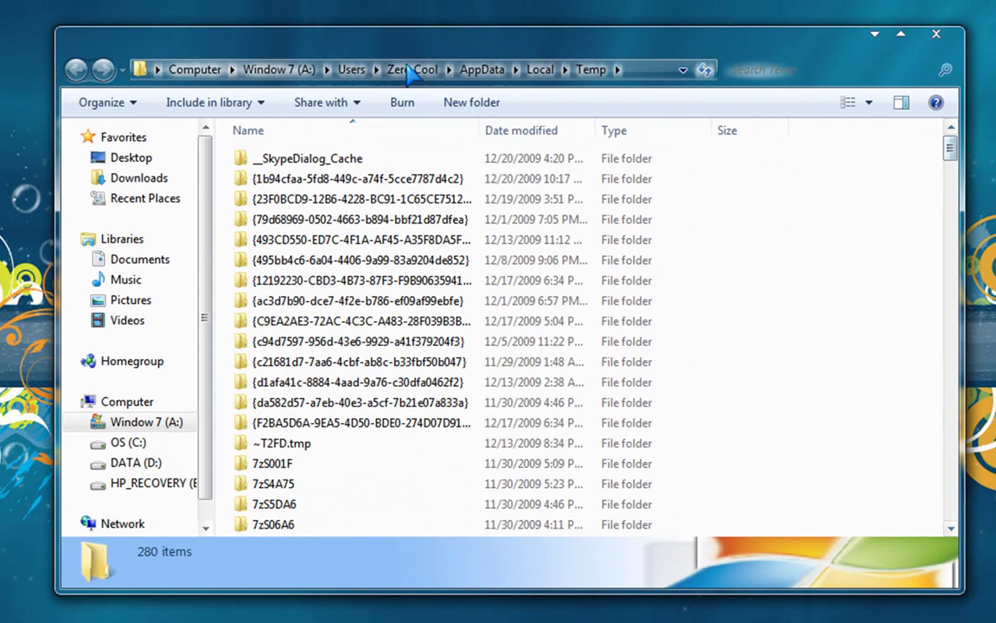
{"action": "left_click", "coordinate": [318, 161]}
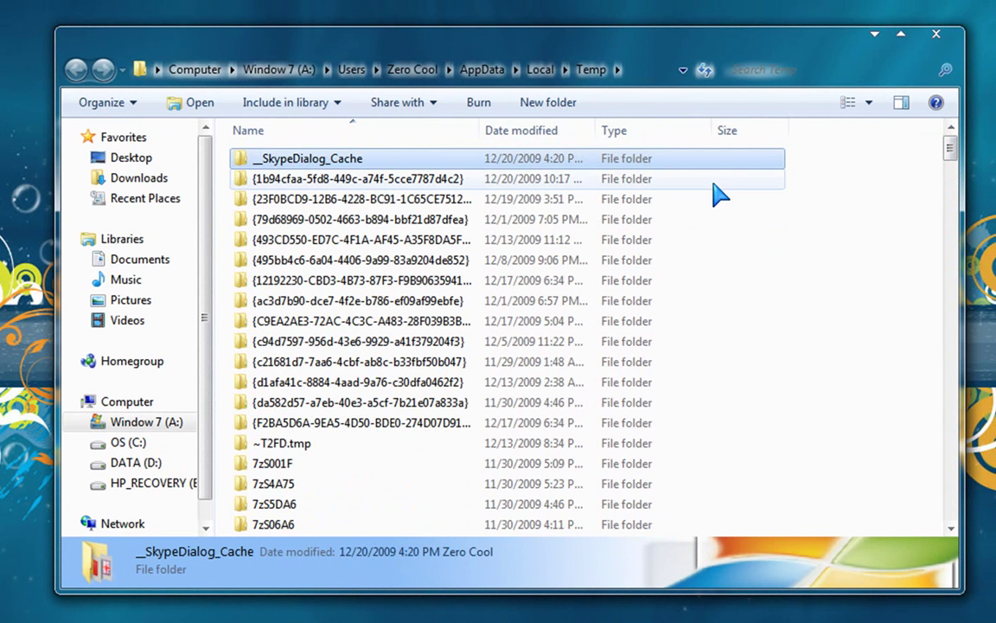
{"action": "key", "text": "ctrl+a"}
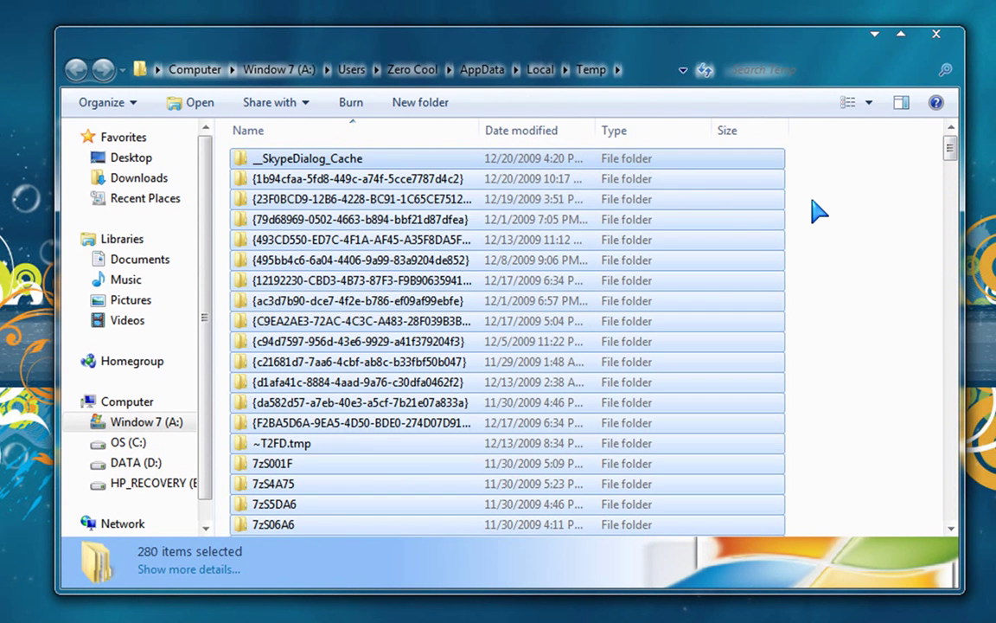
{"action": "key", "text": "Delete"}
{"action": "key", "text": "Return"}
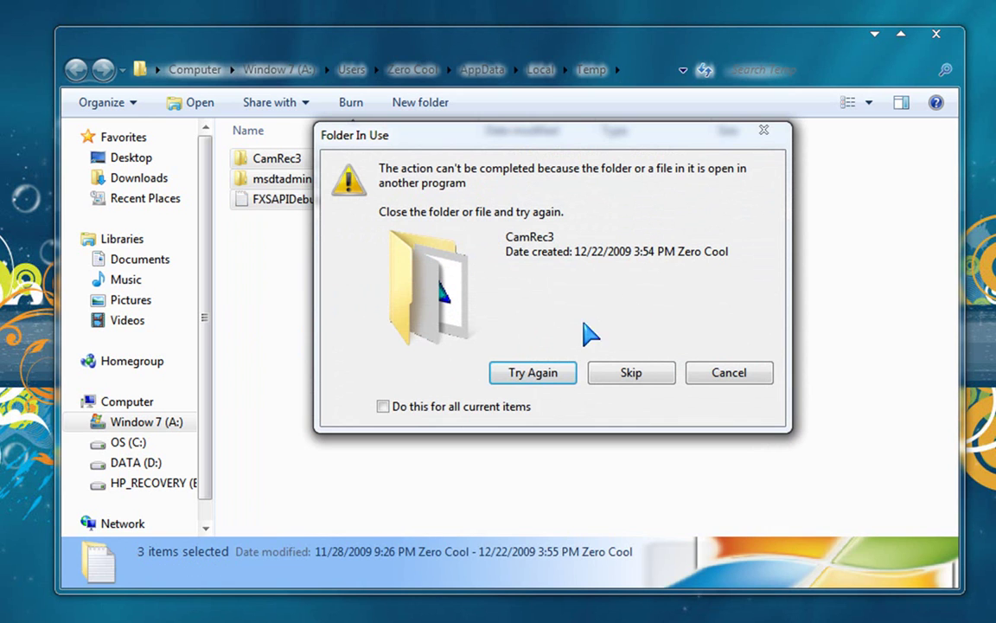
- Skip the in-use CamRec3 folder for all locked items, allow msdtadmin deletion, and close the window
{"action": "left_click", "coordinate": [383, 406]}
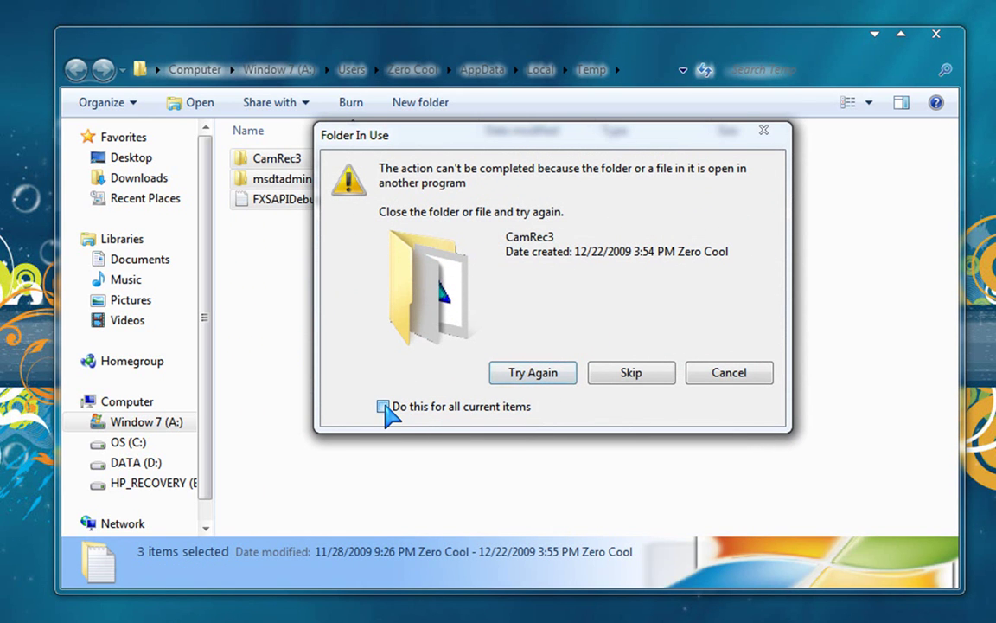
{"action": "left_click", "coordinate": [630, 377]}
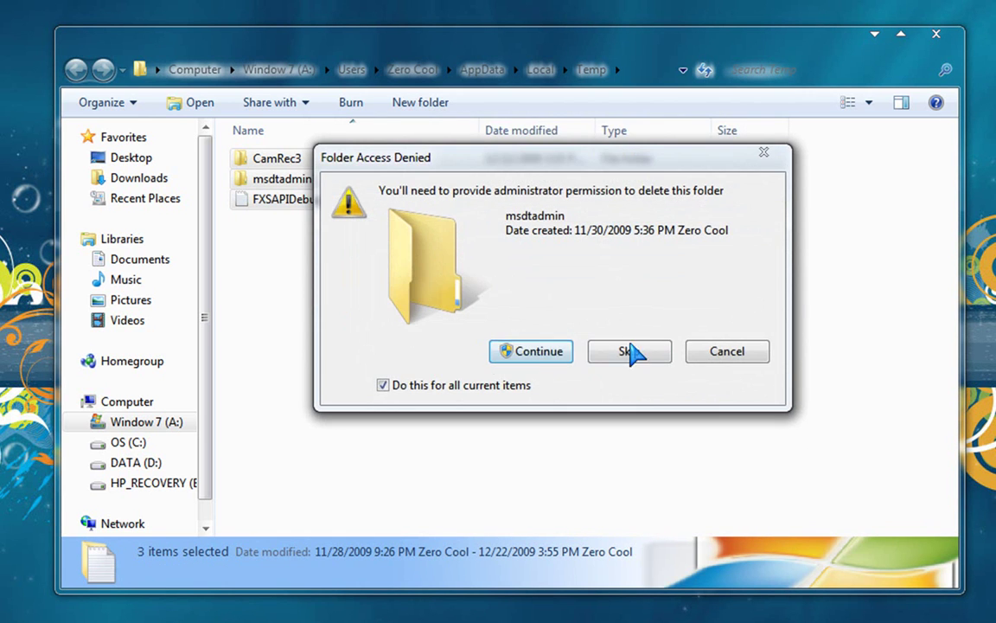
{"action": "left_click", "coordinate": [503, 356]}
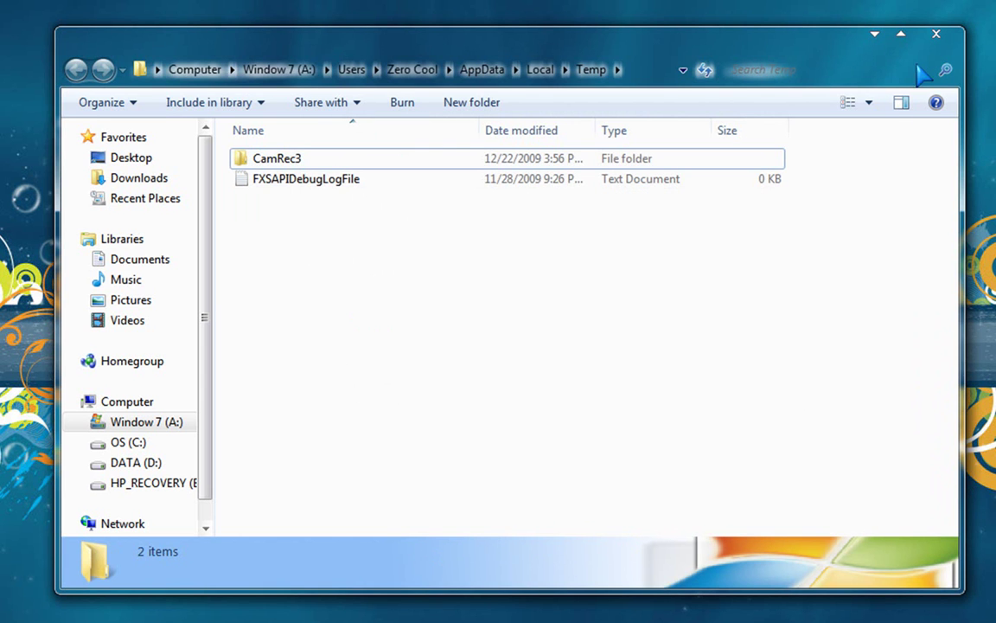
{"action": "left_click", "coordinate": [936, 33]}
- Empty the Recycle Bin's 9,598 items (2.63 GB), allowing deletion of the admin-protected msdtadmin folder
{"action": "right_click", "coordinate": [51, 52]}
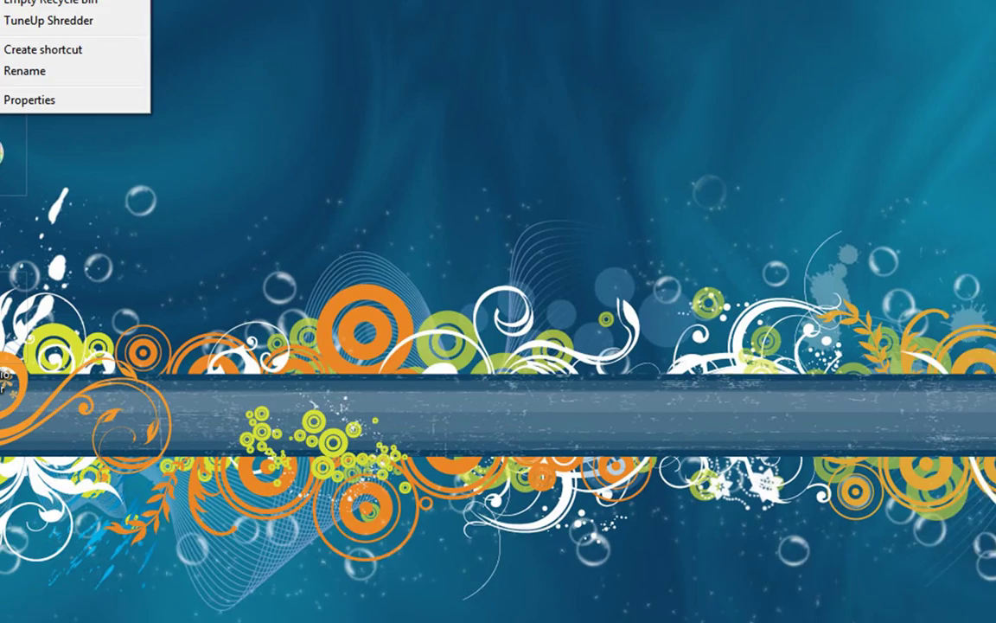
{"action": "left_click", "coordinate": [73, 68]}
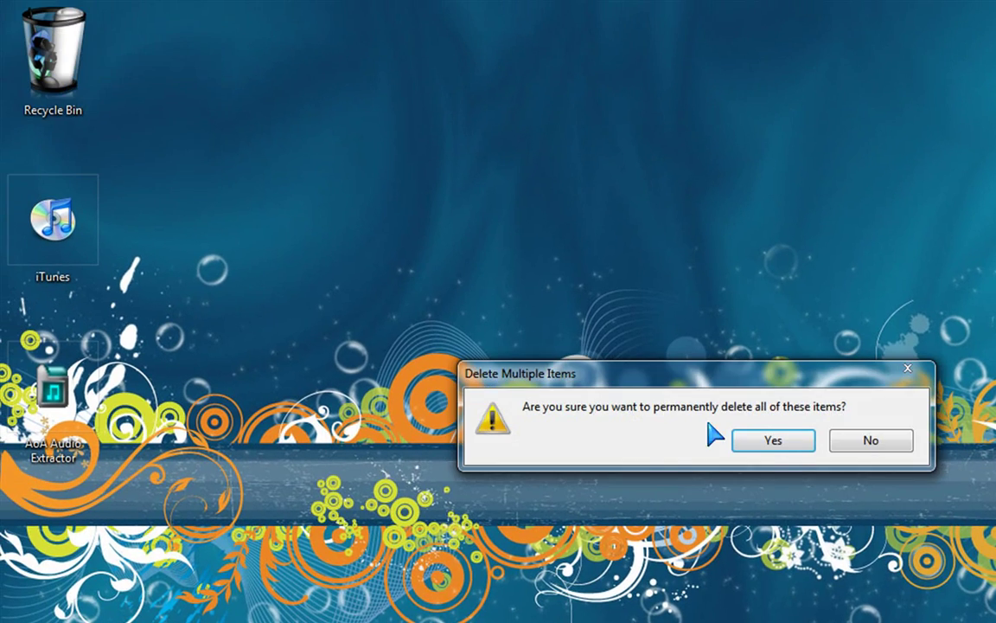
{"action": "left_click", "coordinate": [778, 445]}
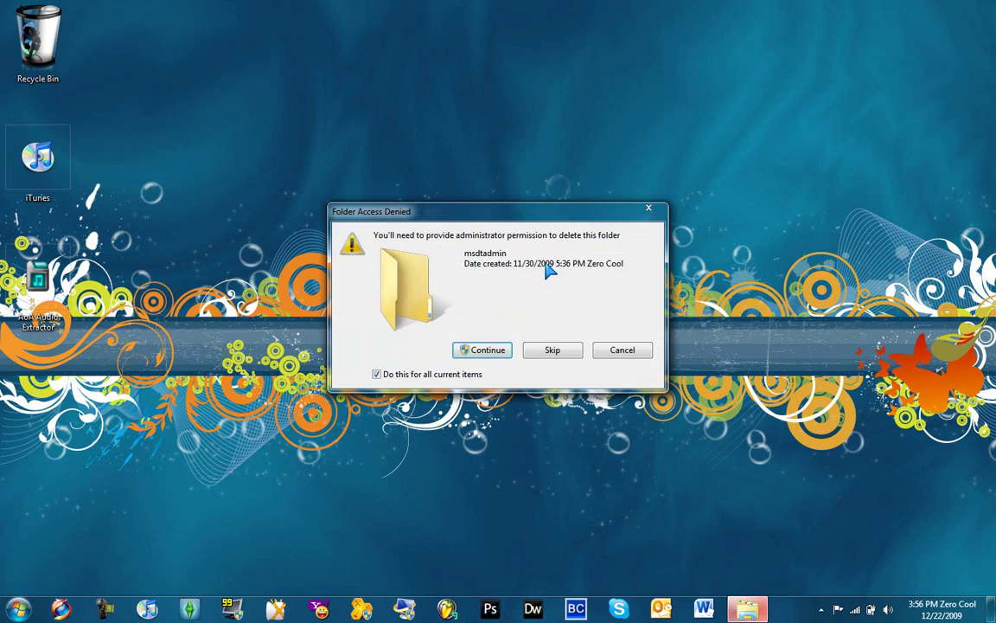
{"action": "left_click", "coordinate": [479, 349]}
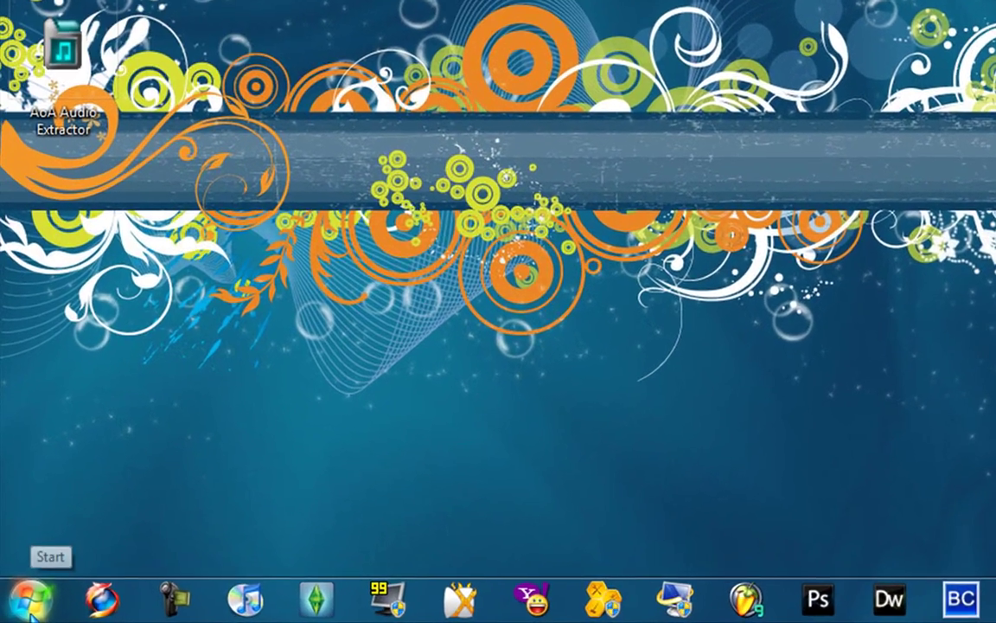
- Launch Disk Cleanup with a 'disk' search and scan the Window 7 (A:) drive
{"action": "left_click", "coordinate": [19, 609]}
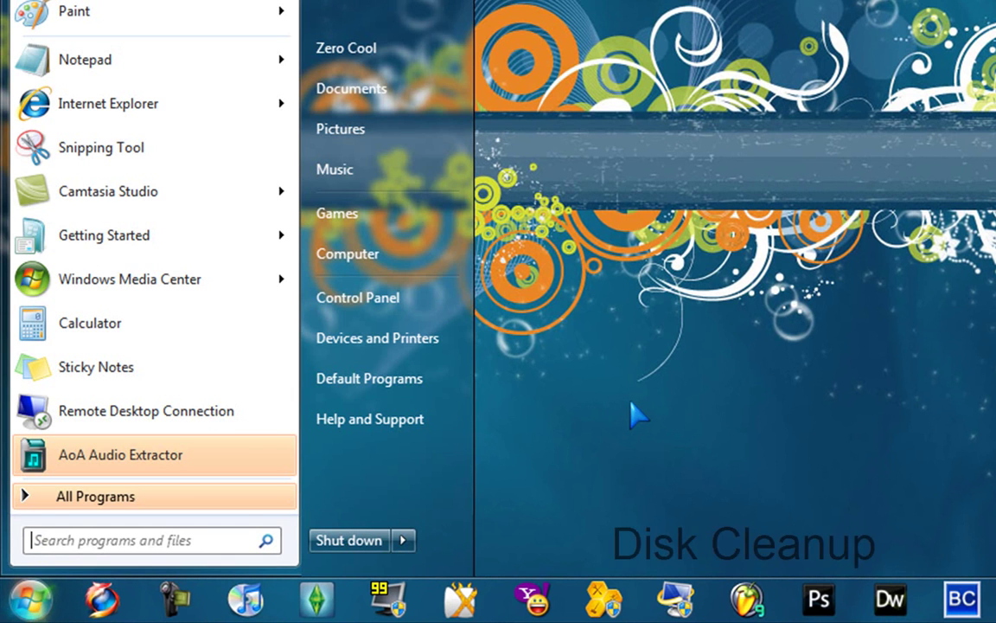
{"action": "type", "text": "disk"}
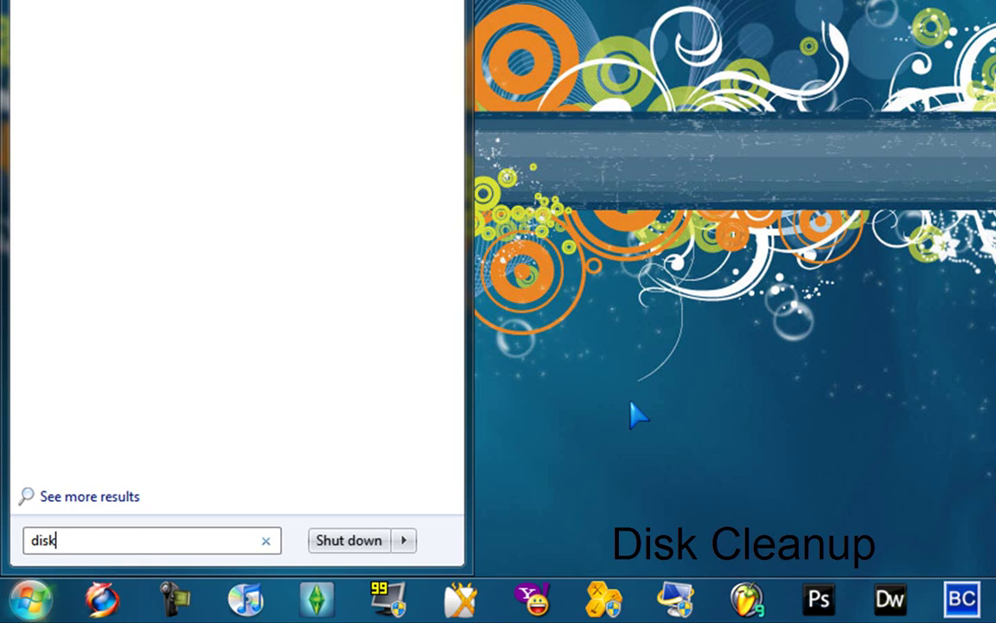
{"action": "key", "text": "Return"}
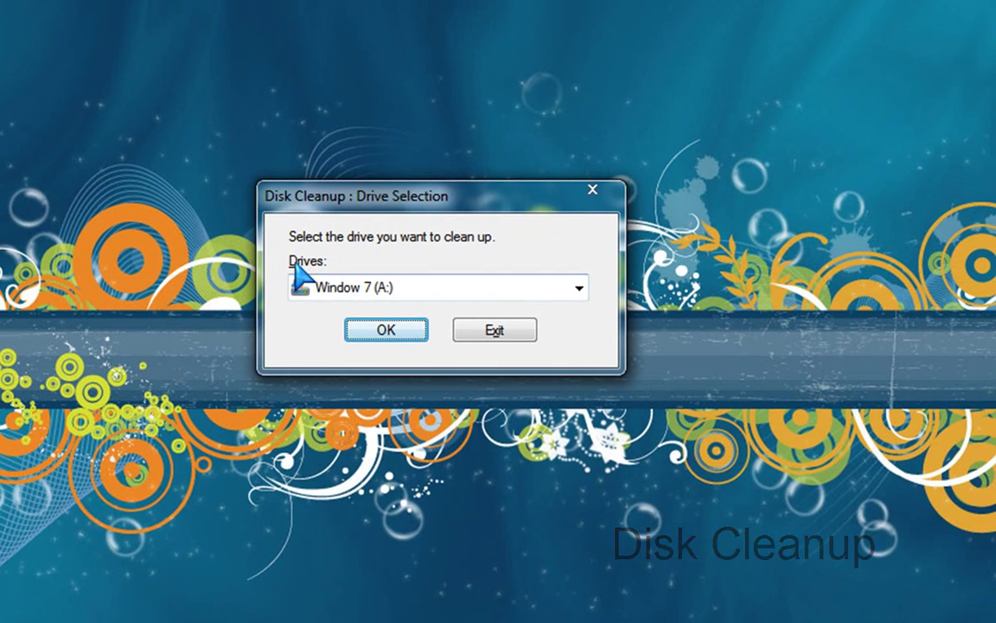
{"action": "left_click", "coordinate": [403, 285]}
{"action": "left_click", "coordinate": [384, 310]}
{"action": "left_click", "coordinate": [368, 332]}
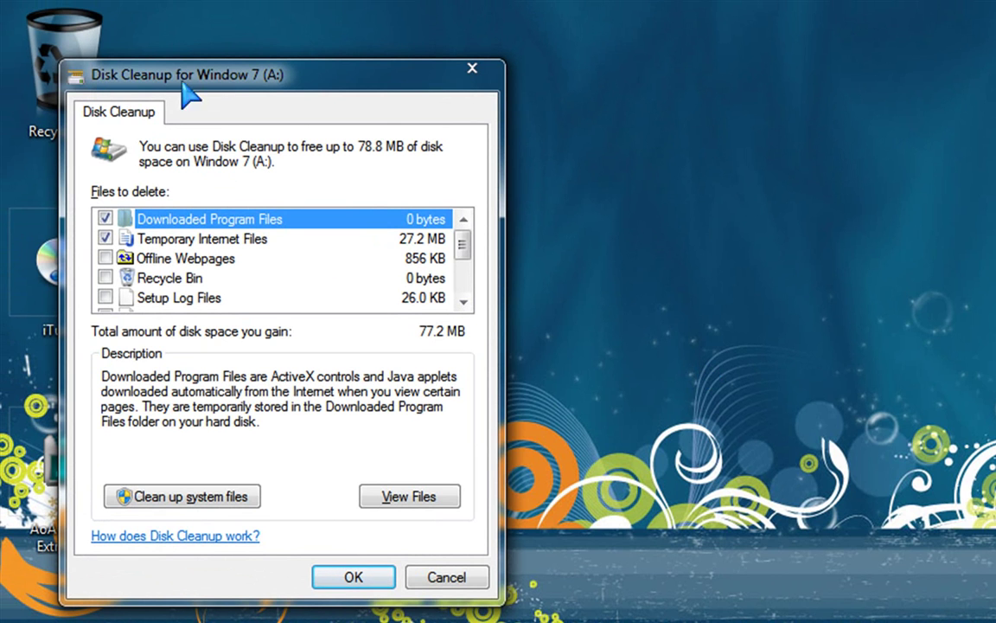
- Tick Offline Webpages plus the per-user archived, system archived and system queued Windows error reports
{"action": "left_click_drag", "start_coordinate": [179, 76], "coordinate": [644, 126]}
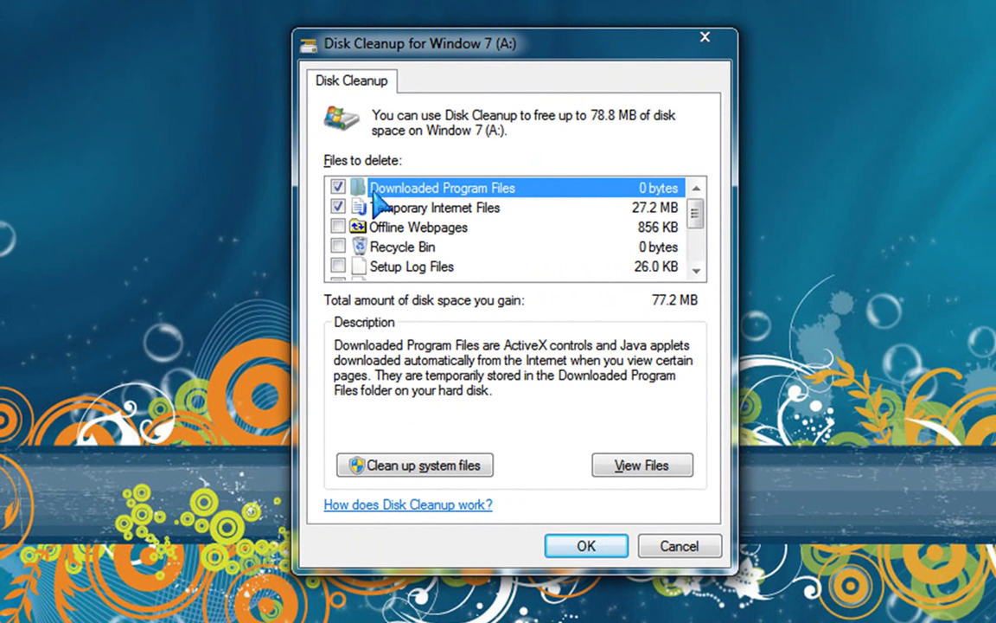
{"action": "mouse_move", "coordinate": [695, 218]}
{"action": "left_mouse_down"}
{"action": "mouse_move", "coordinate": [698, 231]}
{"action": "mouse_move", "coordinate": [697, 217]}
{"action": "left_mouse_up"}
{"action": "left_click", "coordinate": [337, 226]}
{"action": "left_click_drag", "start_coordinate": [696, 207], "coordinate": [696, 223]}
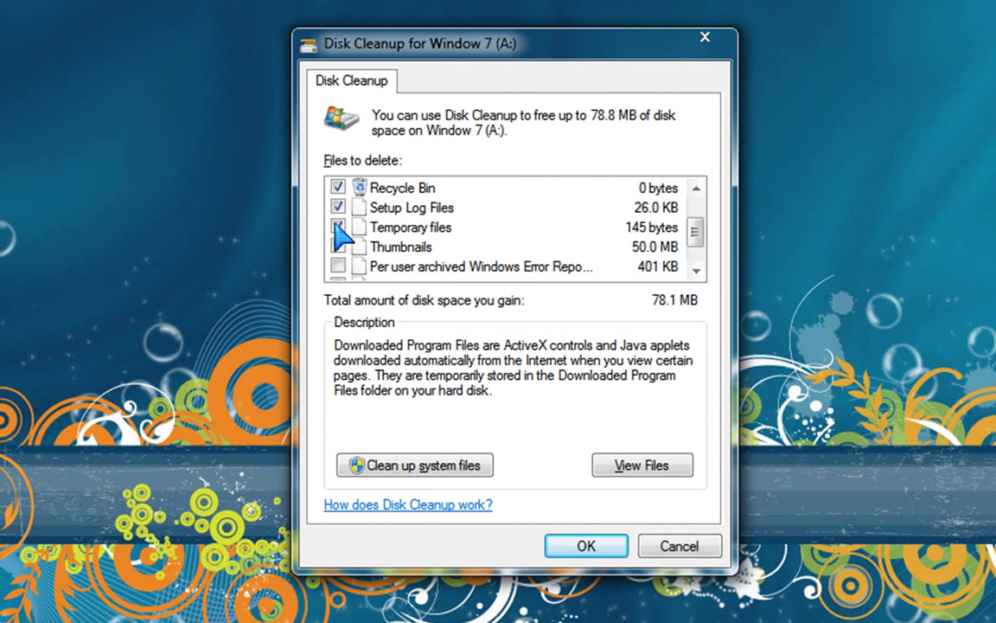
{"action": "left_click_drag", "start_coordinate": [695, 247], "coordinate": [696, 260]}
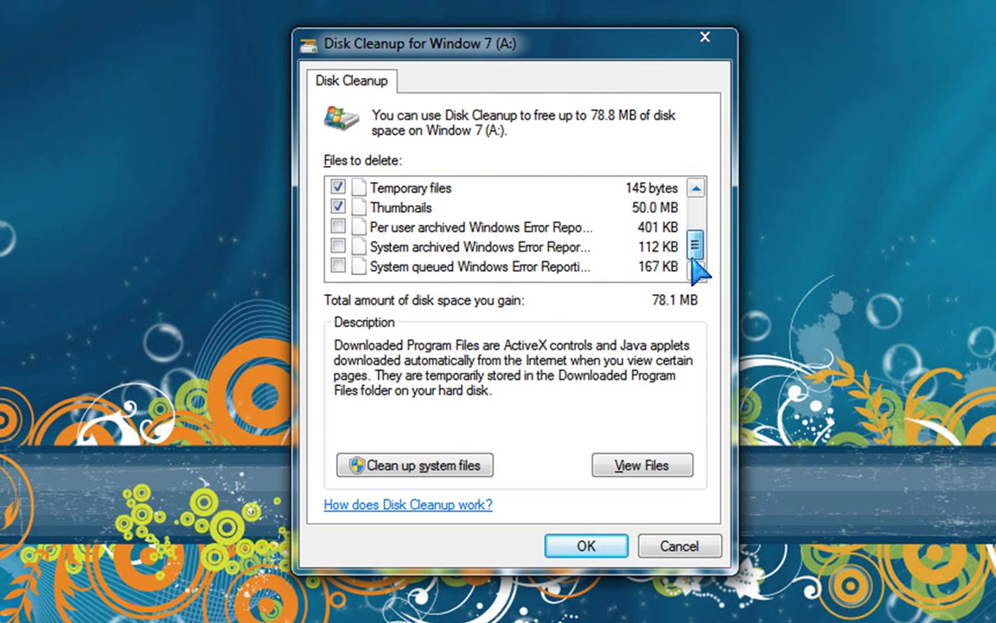
{"action": "left_click", "coordinate": [338, 227]}
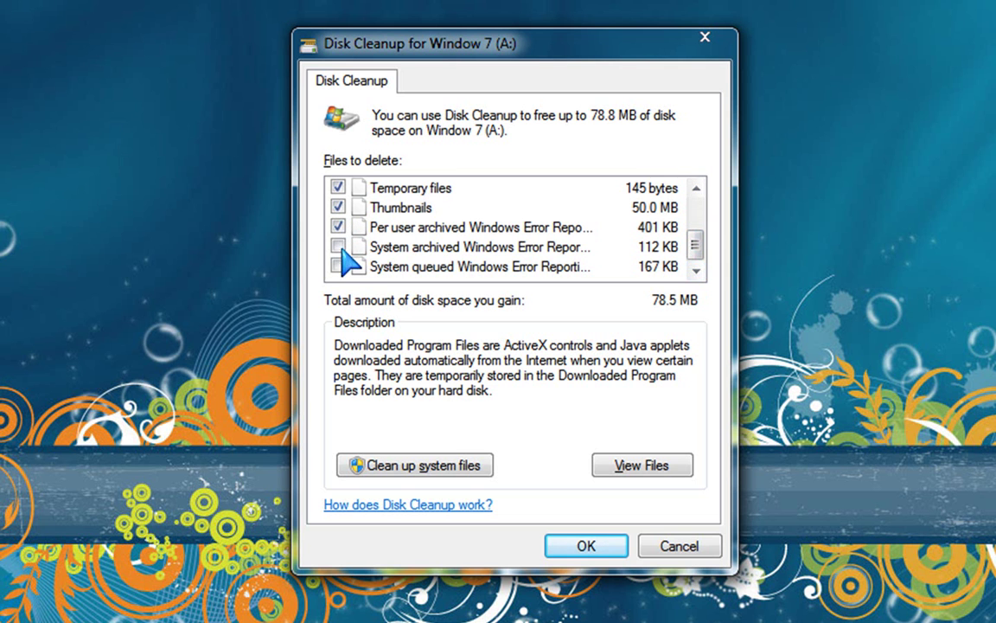
{"action": "left_click", "coordinate": [338, 246]}
{"action": "left_click", "coordinate": [339, 266]}
- Rescan Window 7 (A:) including system files and tick Temporary Windows installation files
{"action": "left_click", "coordinate": [381, 465]}
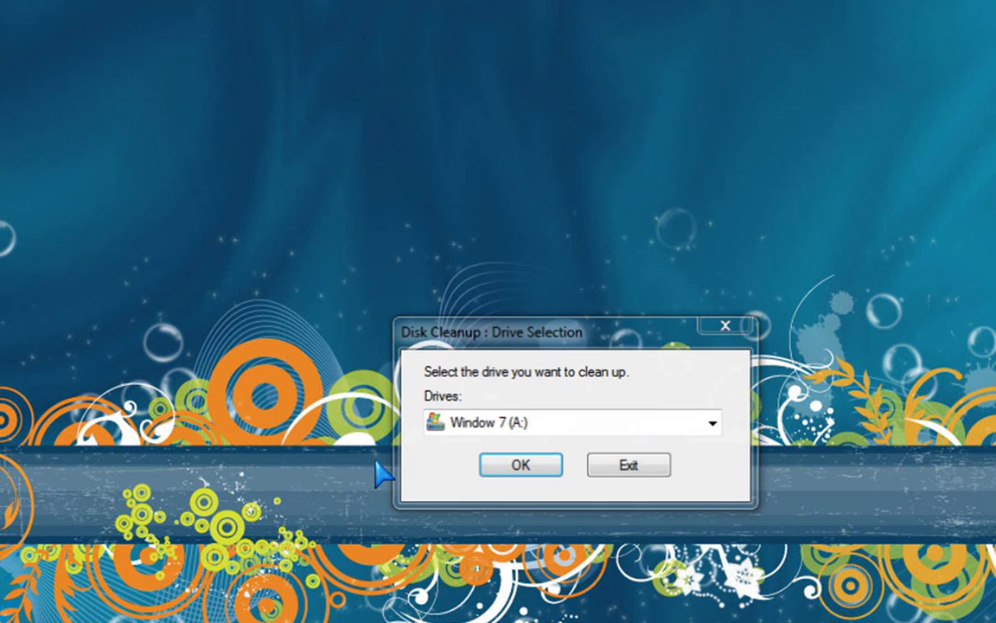
{"action": "left_click", "coordinate": [523, 465]}
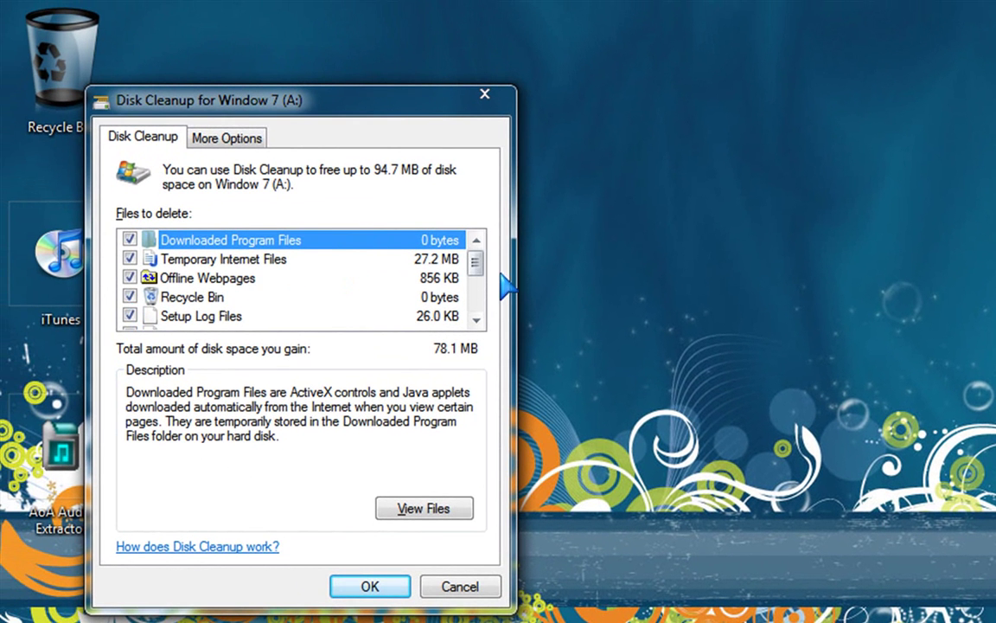
{"action": "left_click_drag", "start_coordinate": [472, 262], "coordinate": [472, 268]}
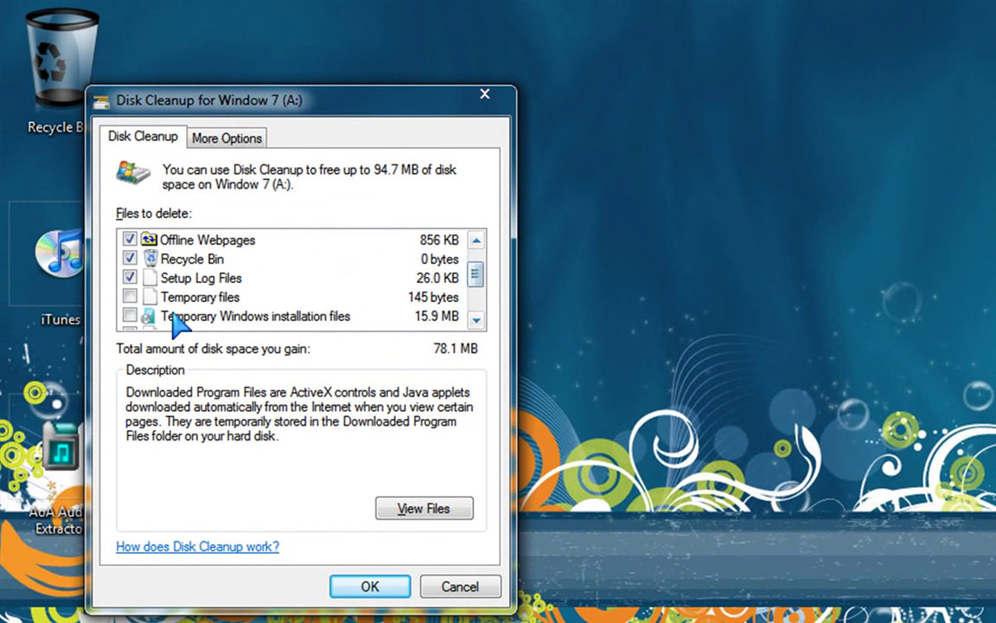
{"action": "left_click", "coordinate": [131, 316]}
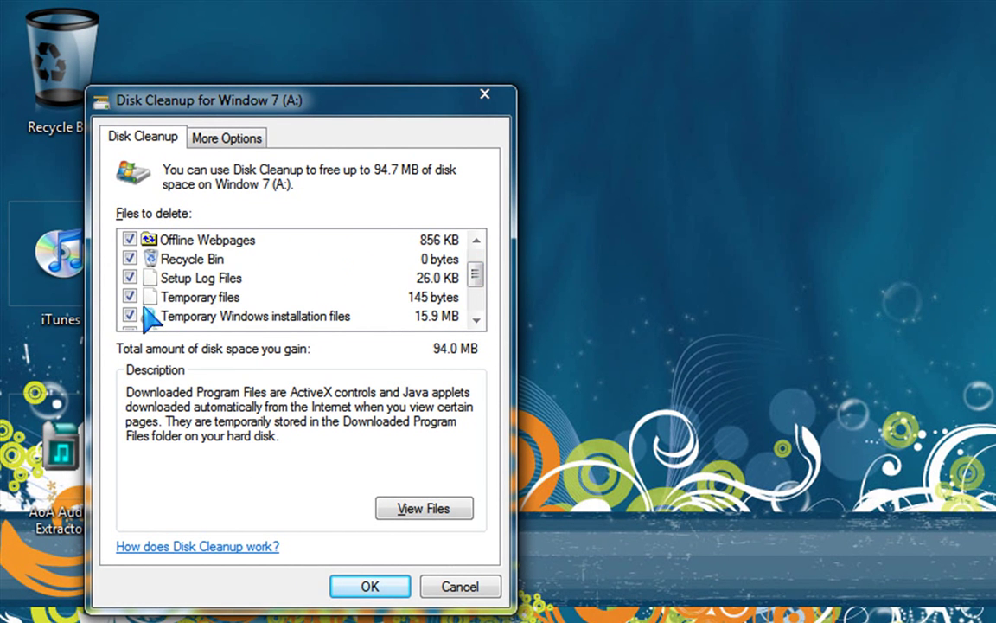
- Tick the three Windows error report categories and permanently delete the selected files
{"action": "left_click_drag", "start_coordinate": [474, 272], "coordinate": [473, 309]}
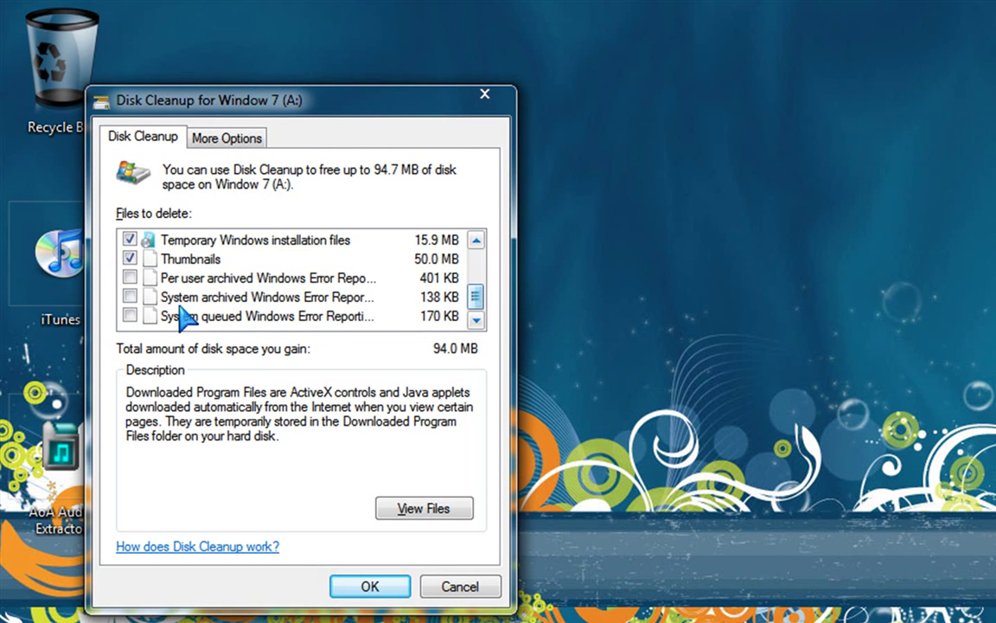
{"action": "left_click", "coordinate": [129, 278]}
{"action": "left_click", "coordinate": [130, 297]}
{"action": "left_click", "coordinate": [130, 315]}
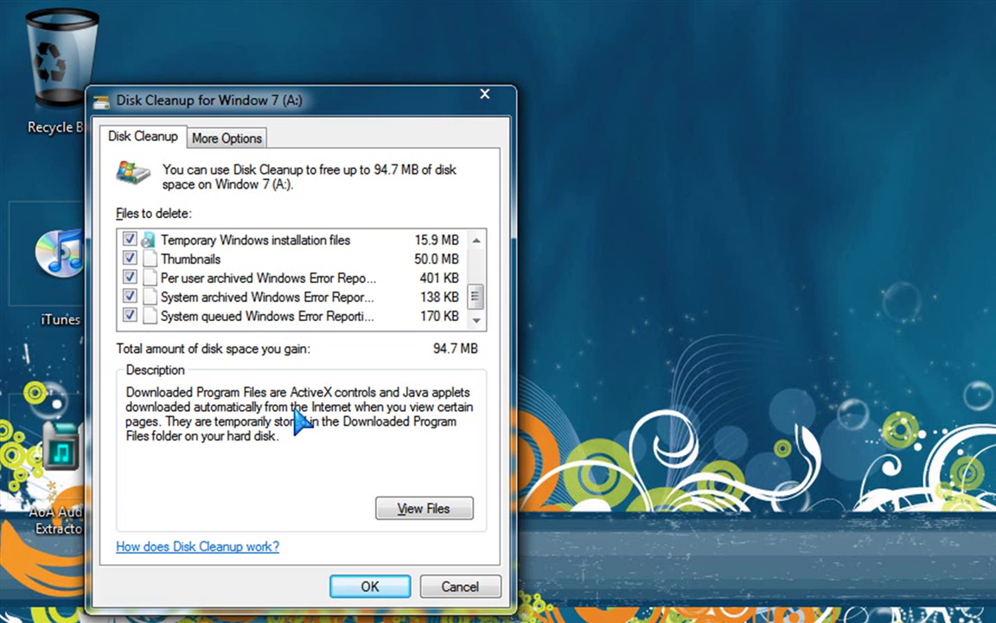
{"action": "left_click", "coordinate": [370, 588]}
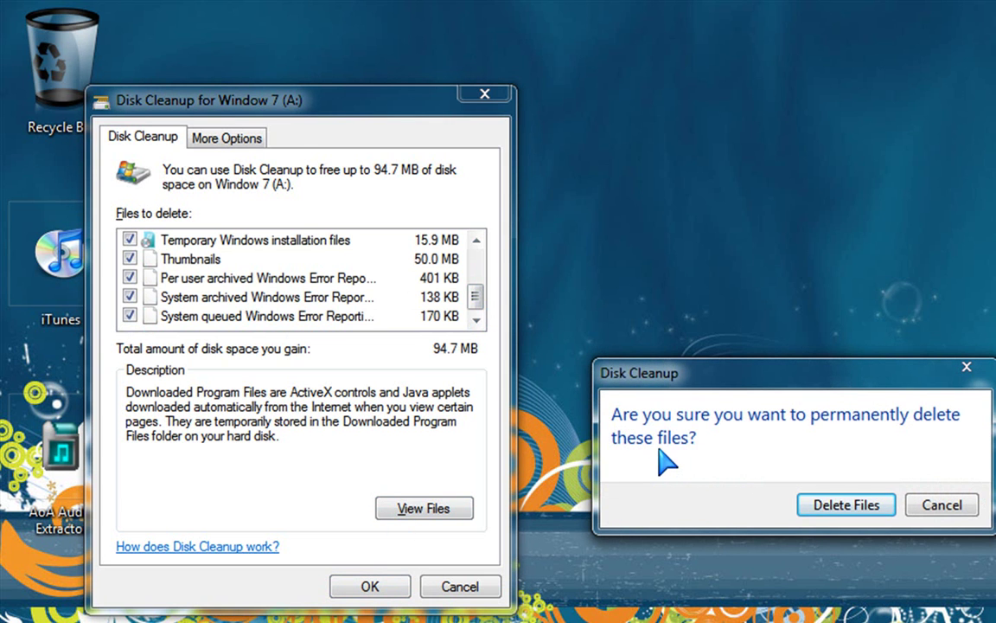
{"action": "left_click", "coordinate": [834, 505]}
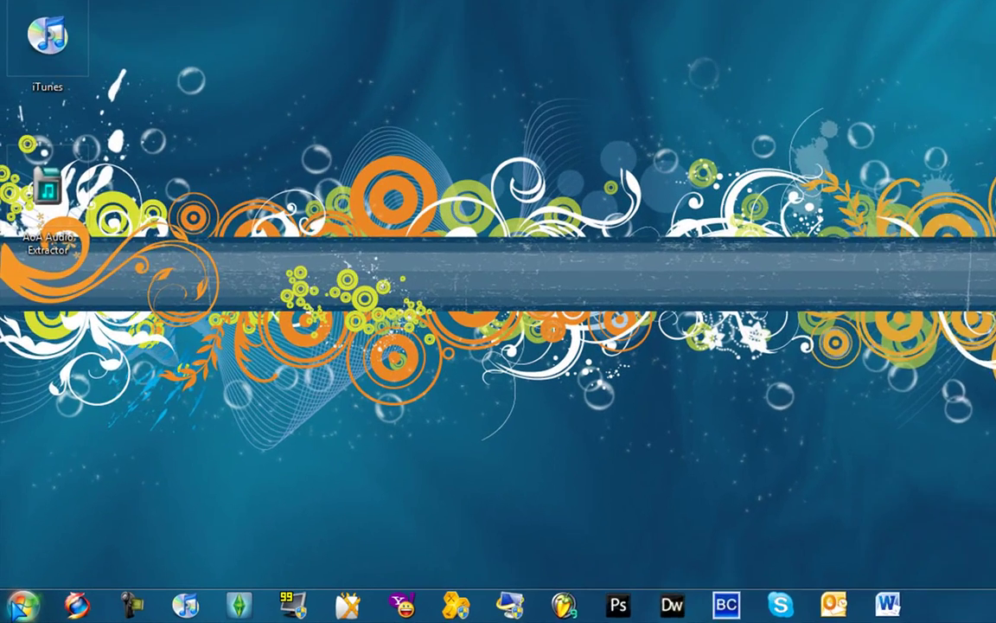
- Open Disk Defragmenter with a 'disk de' search and analyze Window 7 (A:), showing 1% fragmentation
{"action": "left_click", "coordinate": [17, 609]}
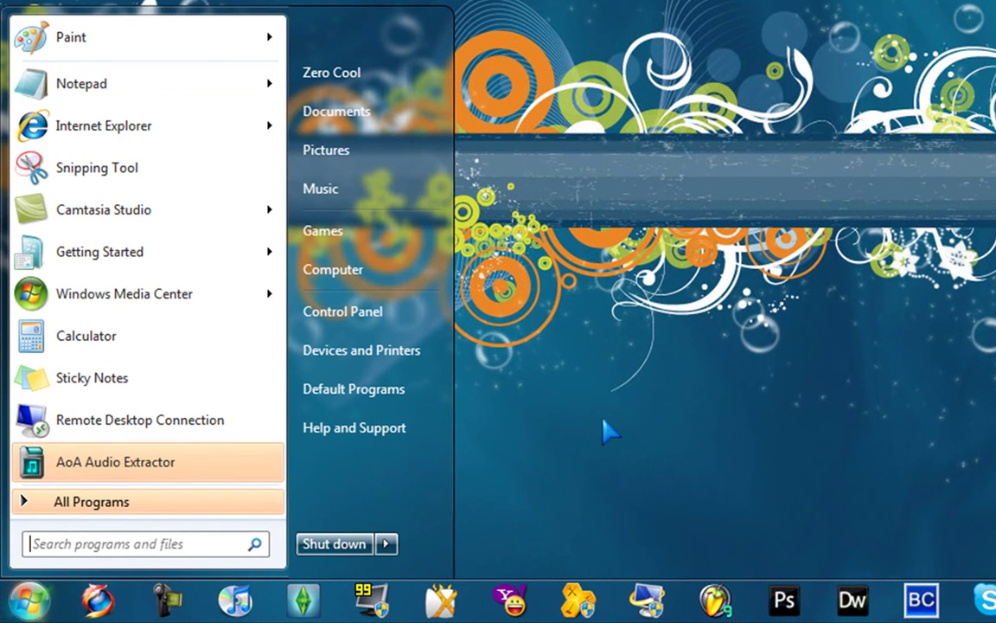
{"action": "type", "text": "disk de"}
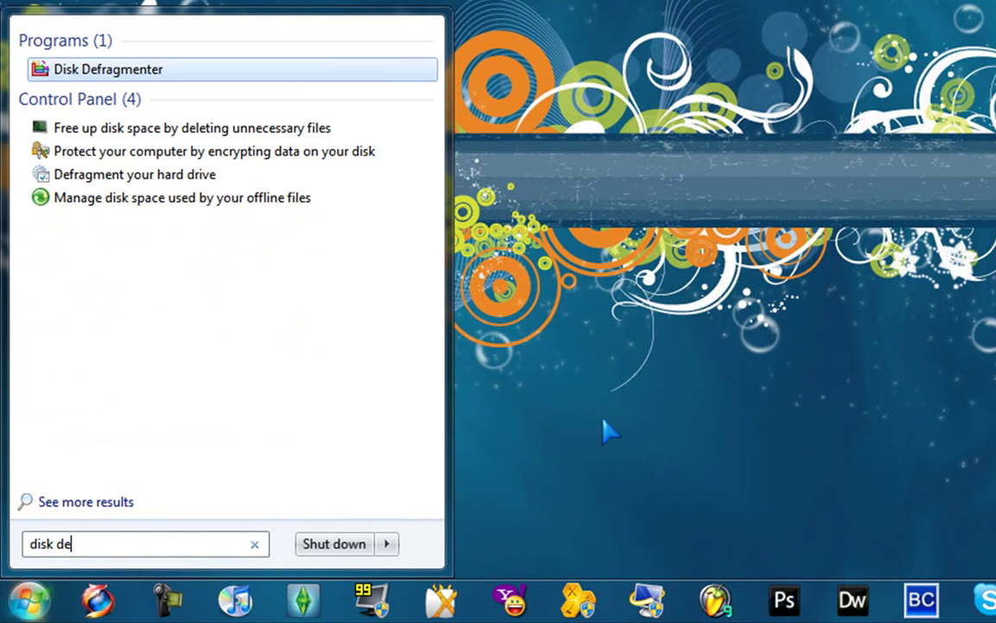
{"action": "key", "text": "Return"}
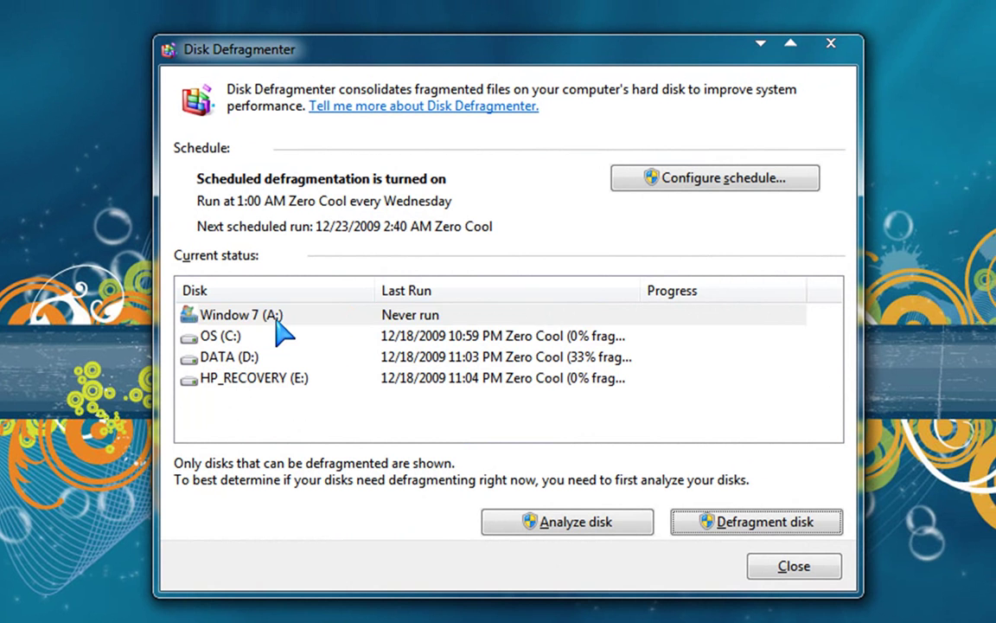
{"action": "left_click", "coordinate": [273, 318]}
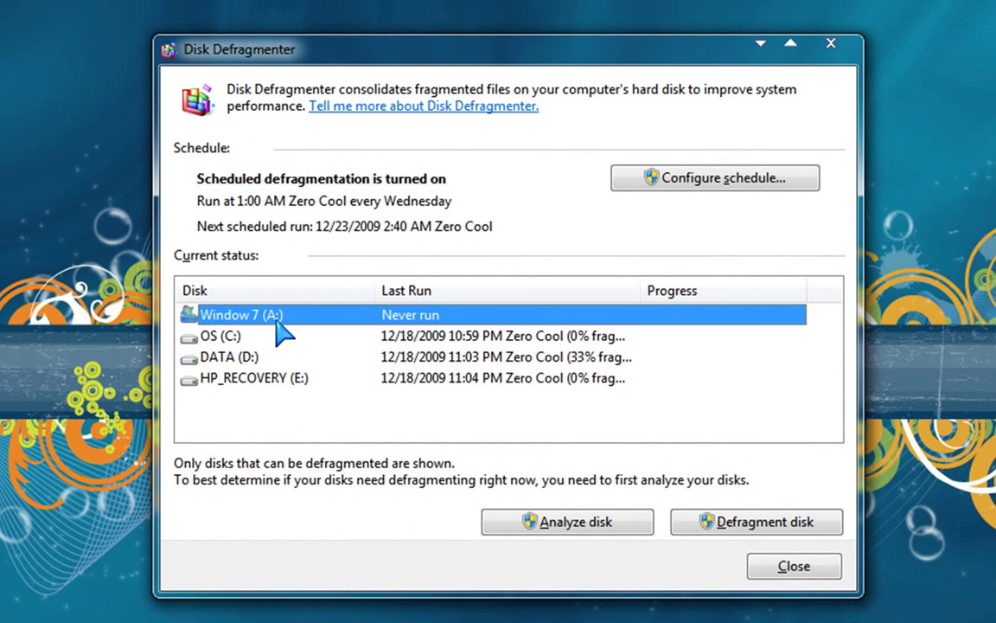
{"action": "left_click", "coordinate": [597, 528]}
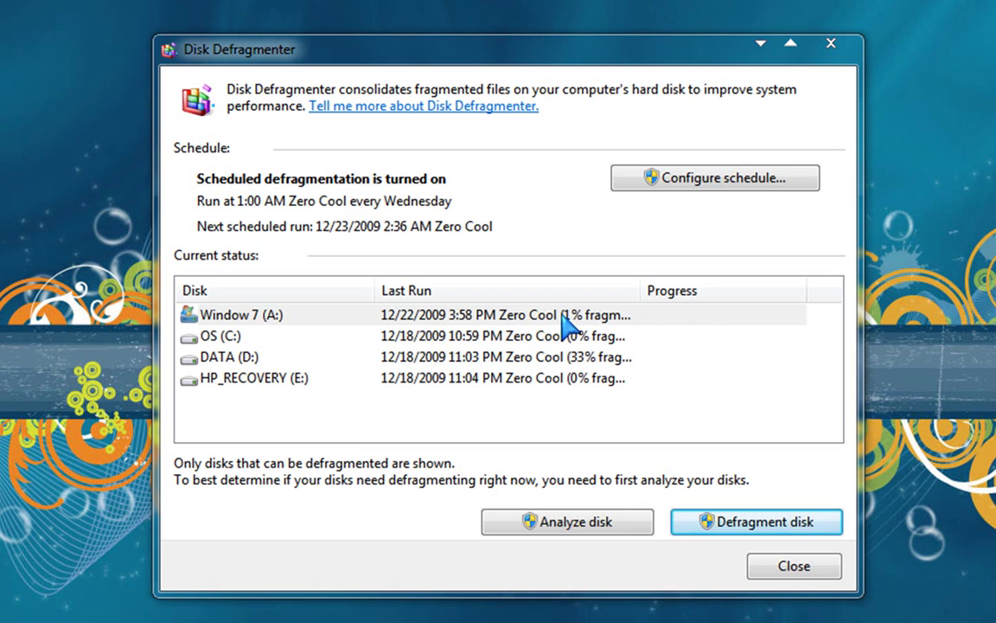
- Reselect Window 7 (A:) after briefly picking OS (C:) and start defragmenting it
{"action": "left_click", "coordinate": [510, 316]}
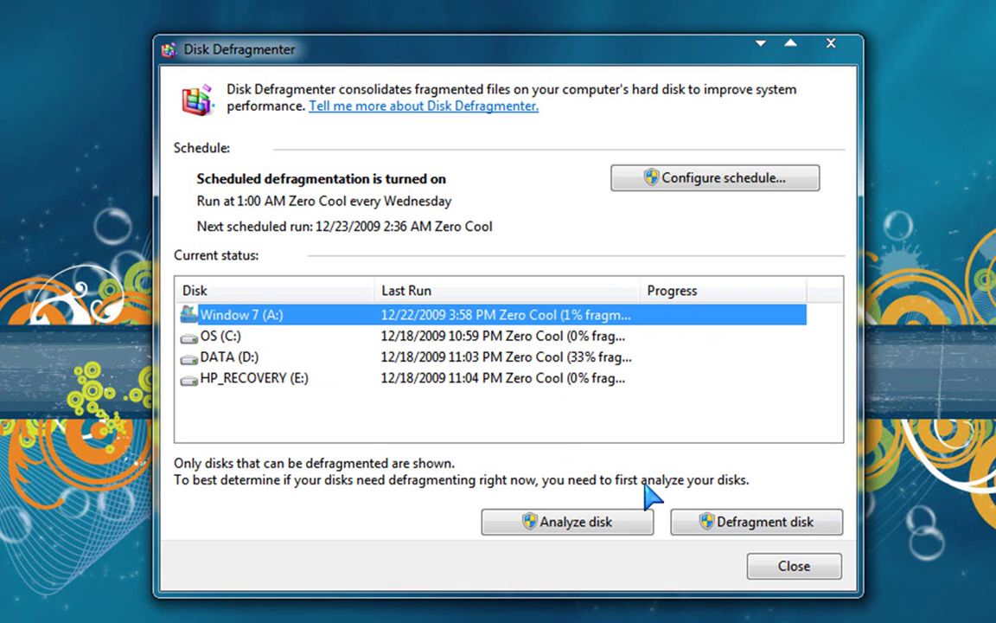
{"action": "left_click", "coordinate": [705, 529]}
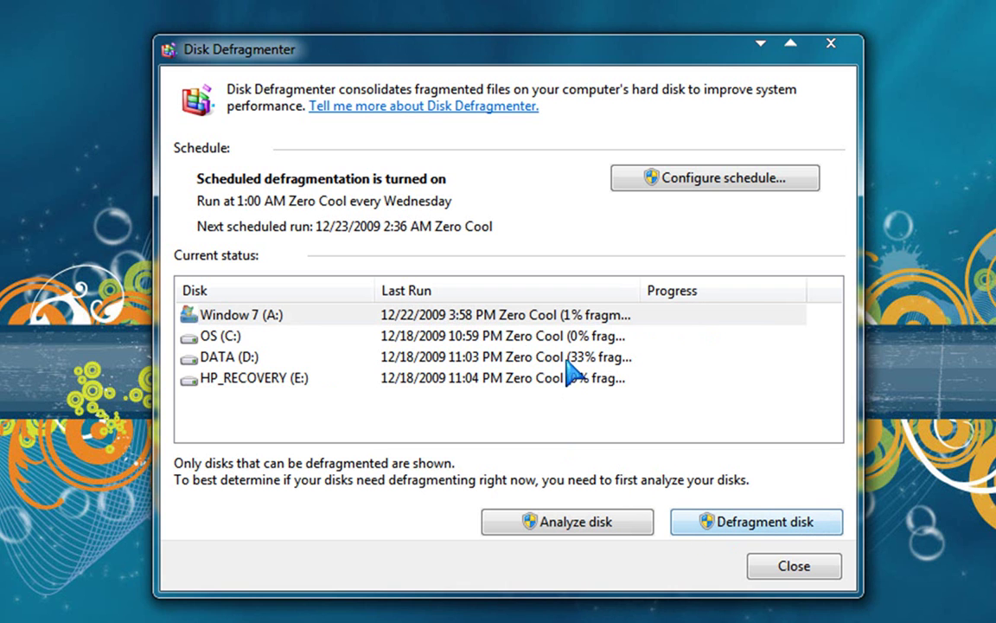
{"action": "left_click", "coordinate": [516, 340]}
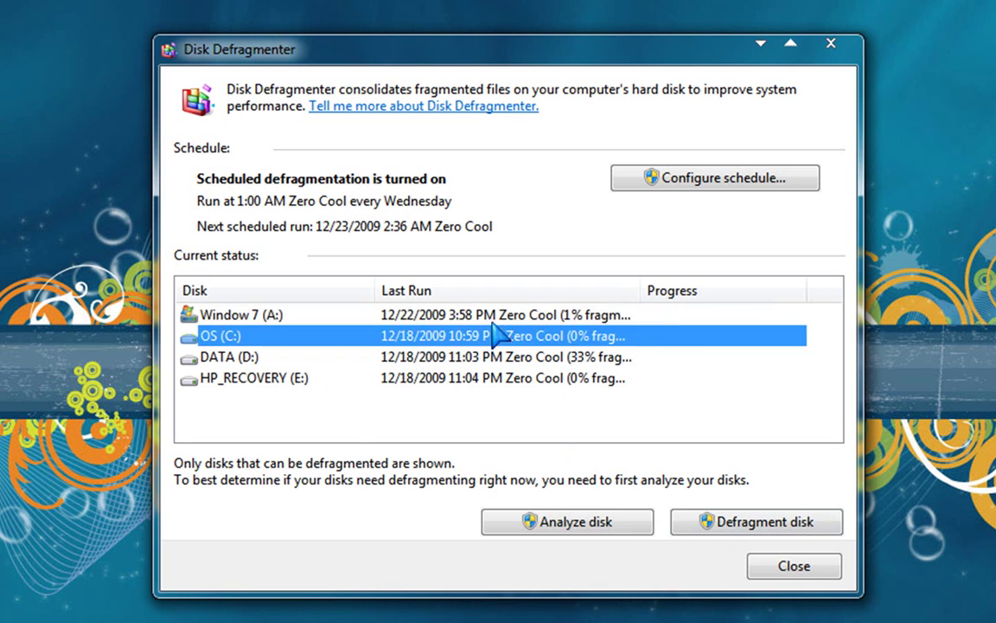
{"action": "left_click", "coordinate": [454, 342]}
{"action": "left_click", "coordinate": [516, 319]}
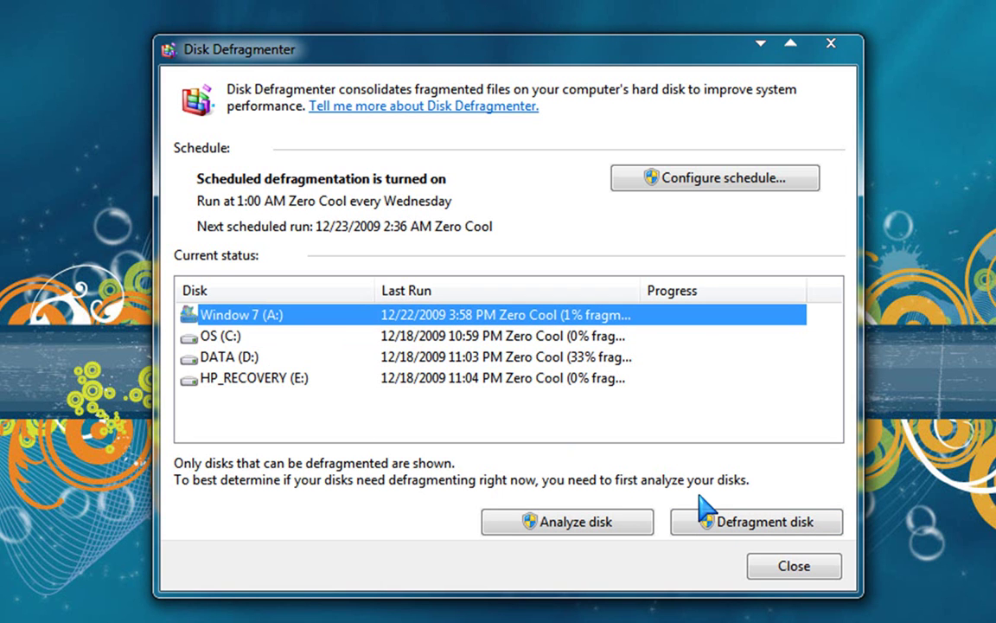
{"action": "left_click", "coordinate": [711, 524]}
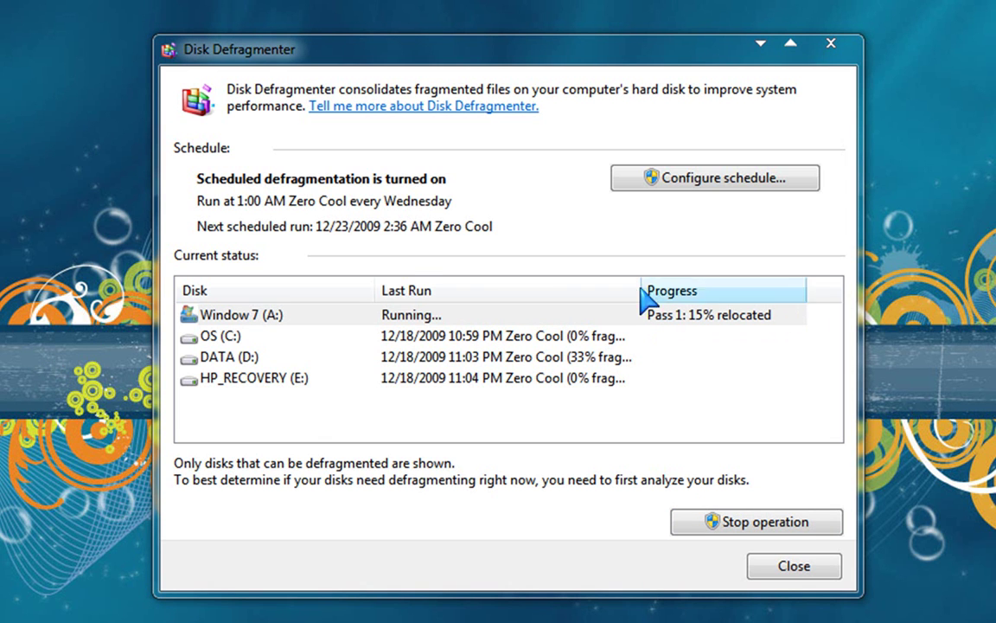
- Keep Window 7 (A:) selected while its defrag reaches Pass 1: 99% relocated
{"action": "left_click", "coordinate": [597, 314]}
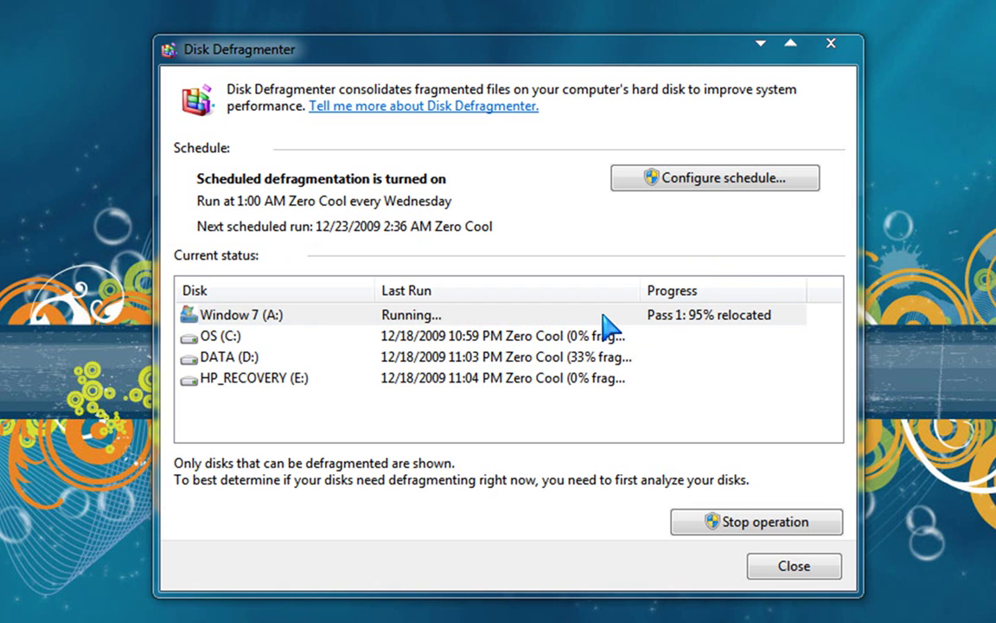
{"action": "left_click", "coordinate": [607, 316]}
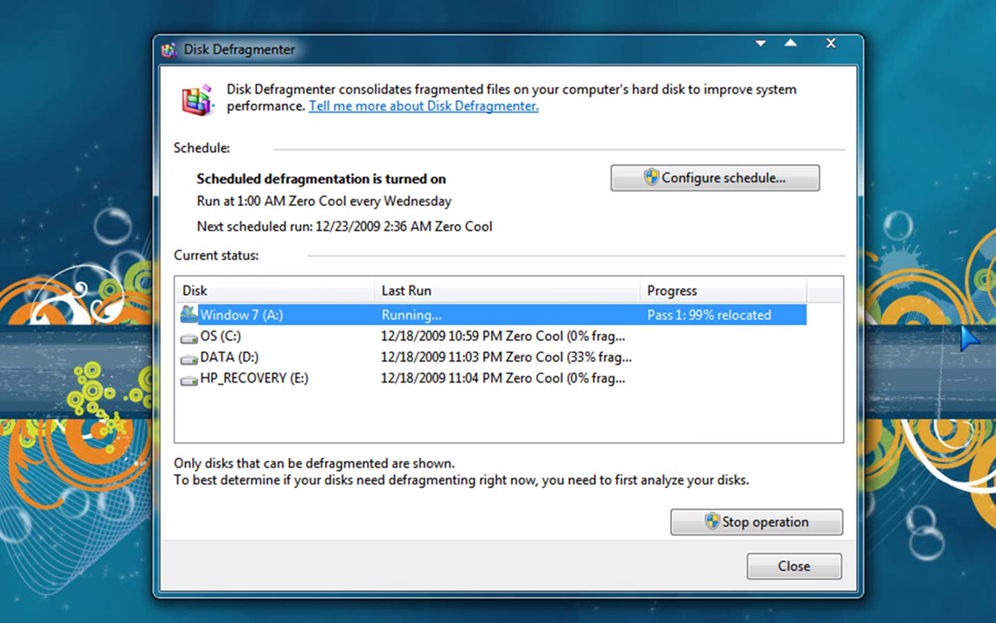
- Leave the Window 7 (A:) defrag running toward Pass 7 with the desktop in front
{"action": "left_click", "coordinate": [969, 339]}
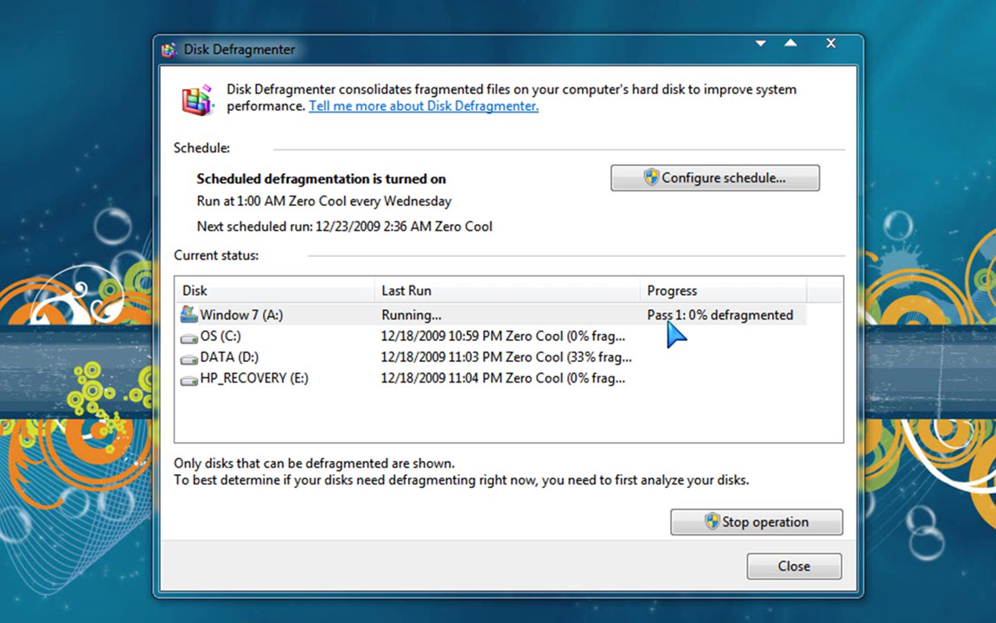
{"action": "left_click", "coordinate": [640, 316]}
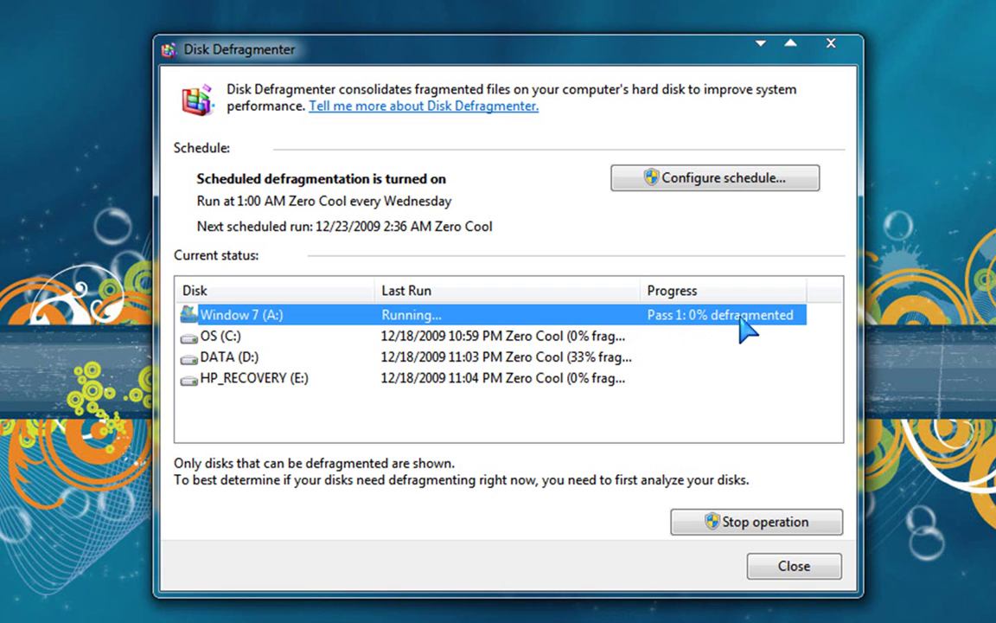
{"action": "left_click", "coordinate": [913, 295]}
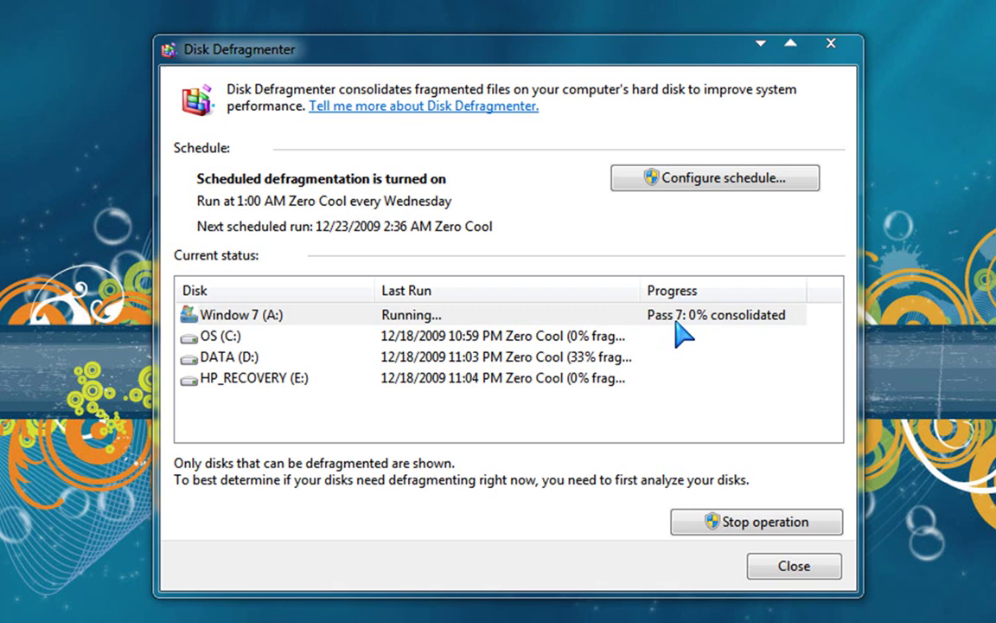
{"action": "left_click", "coordinate": [577, 320]}
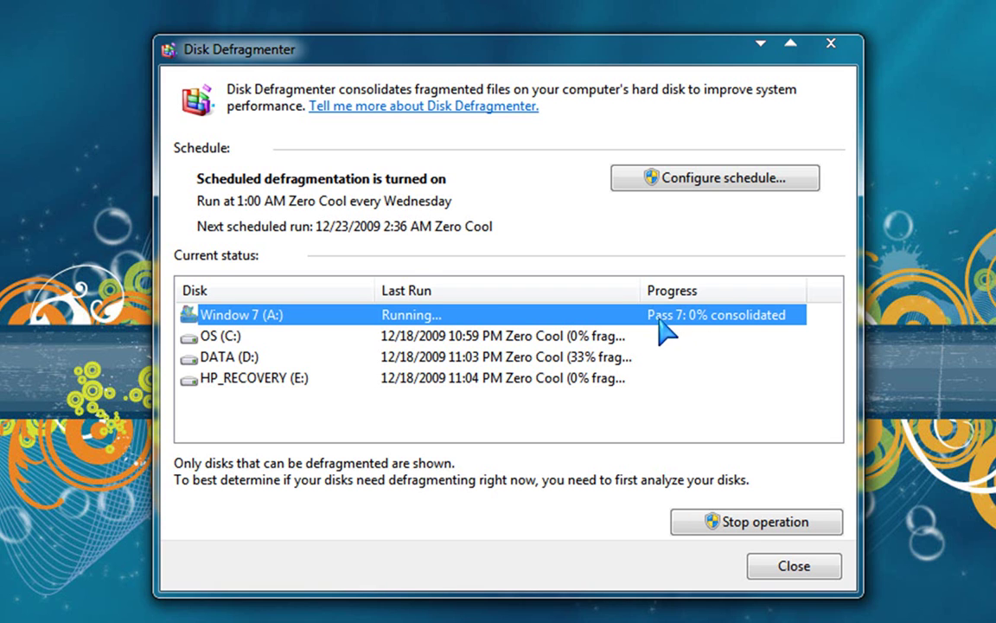
{"action": "right_click", "coordinate": [874, 318]}
{"action": "left_click", "coordinate": [876, 298]}
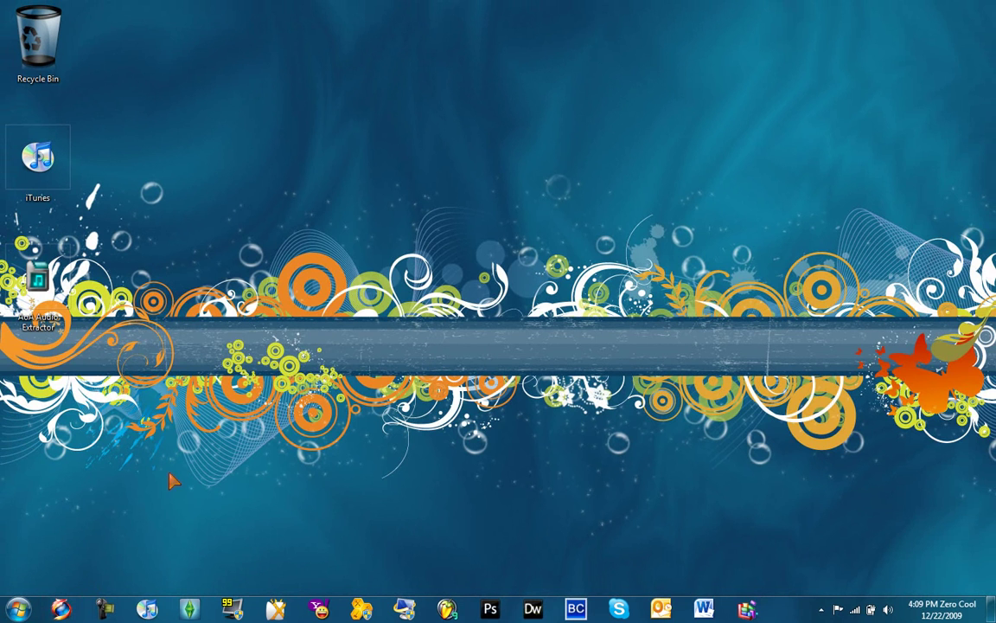
- Launch Firefox from the taskbar and open Tools > Options
{"action": "left_click", "coordinate": [60, 609]}
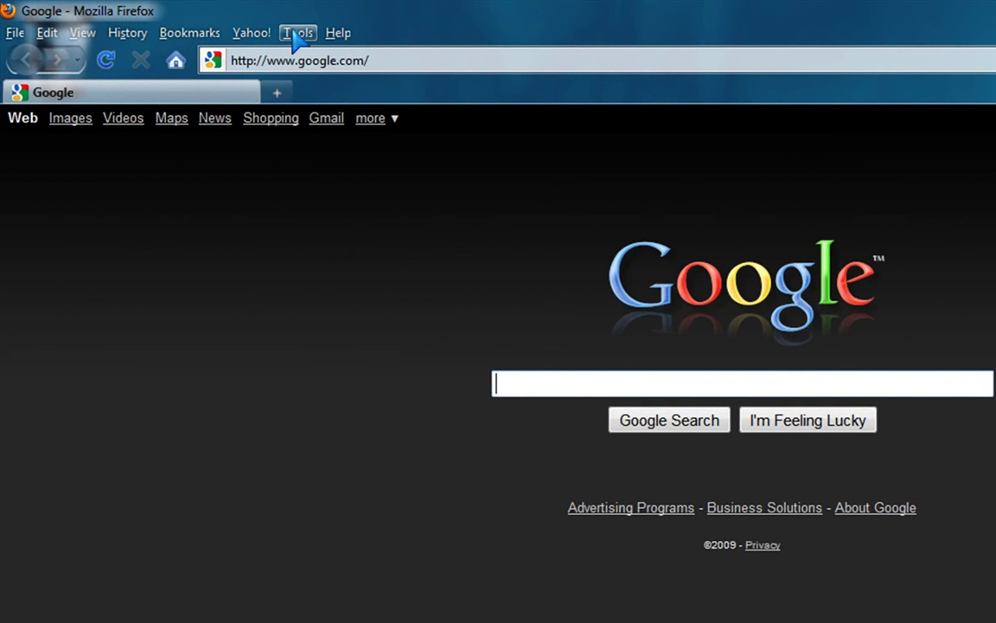
{"action": "left_click", "coordinate": [294, 35]}
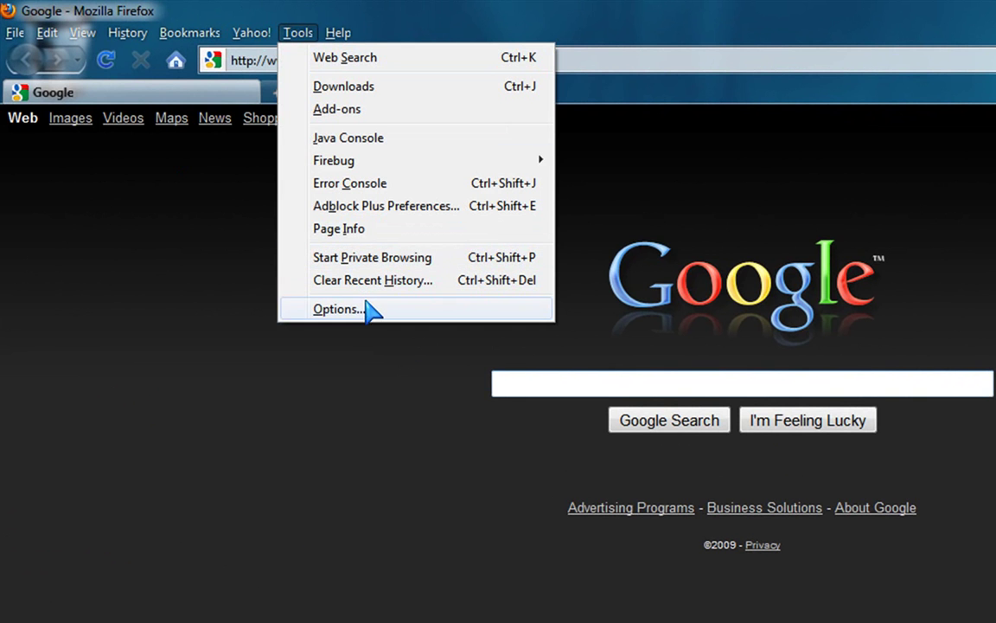
{"action": "left_click", "coordinate": [337, 309]}
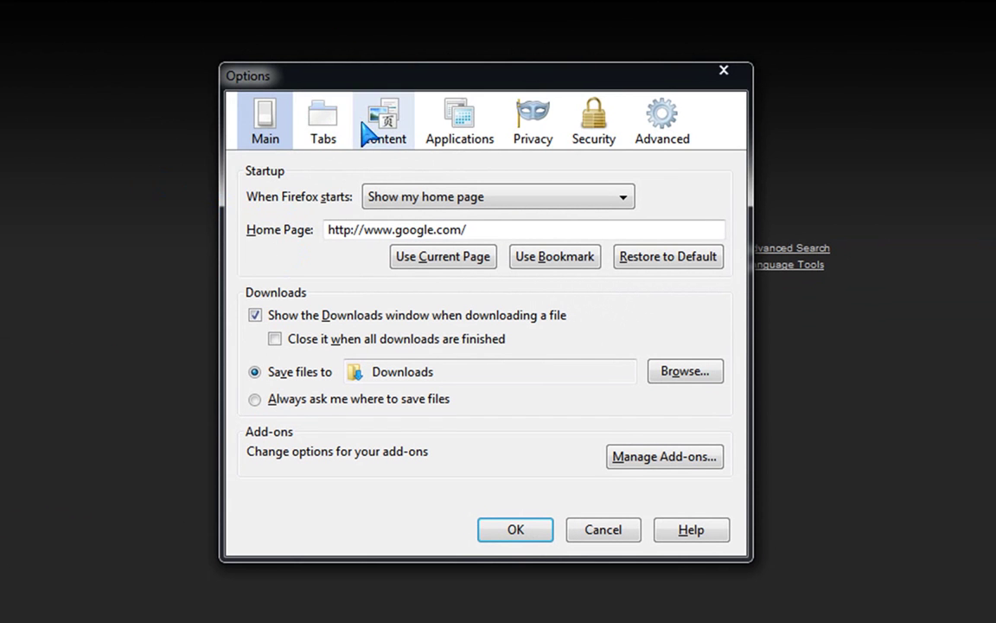
- Look over the Advanced network settings, then keep history on Remember history in Privacy
{"action": "left_click", "coordinate": [667, 119]}
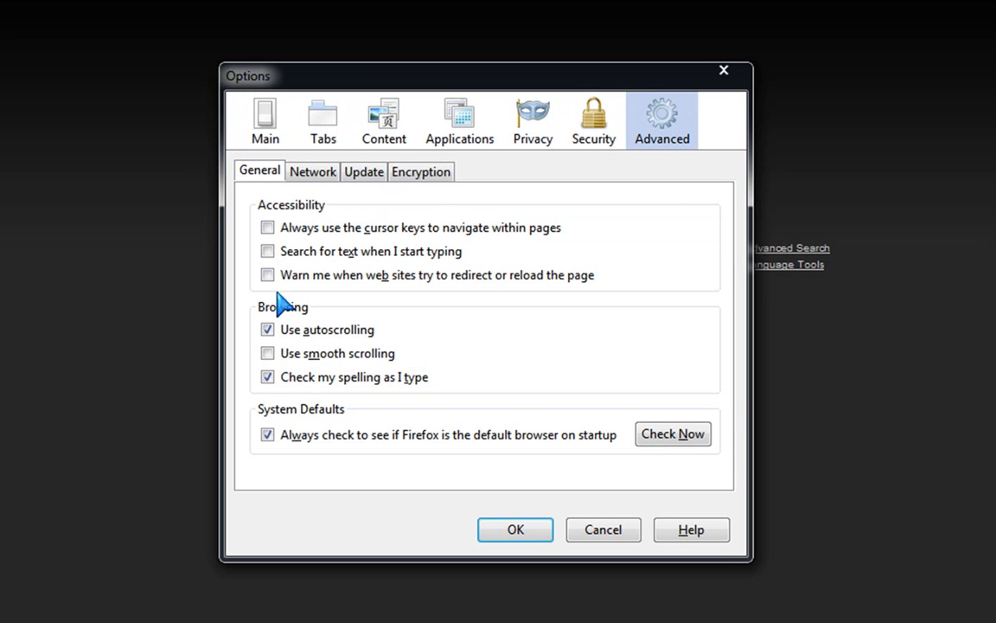
{"action": "left_click", "coordinate": [315, 174]}
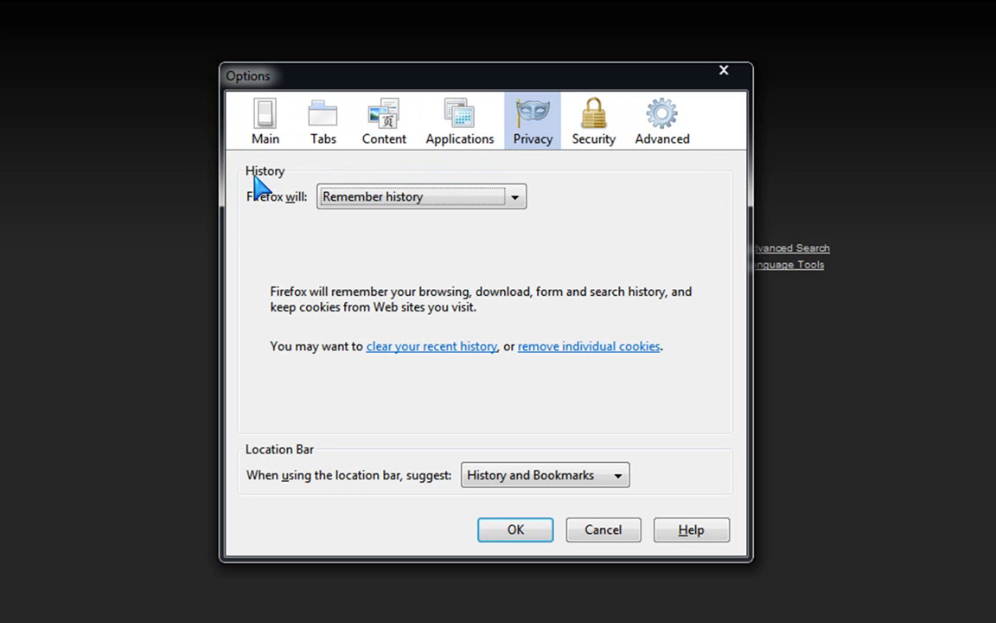
{"action": "left_click", "coordinate": [391, 196]}
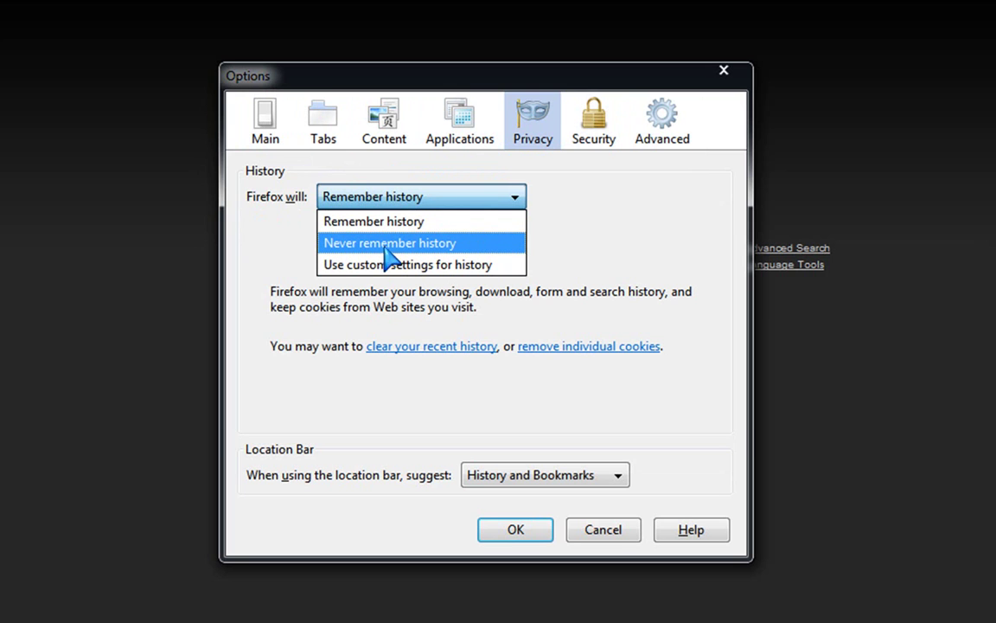
{"action": "left_click", "coordinate": [444, 202]}
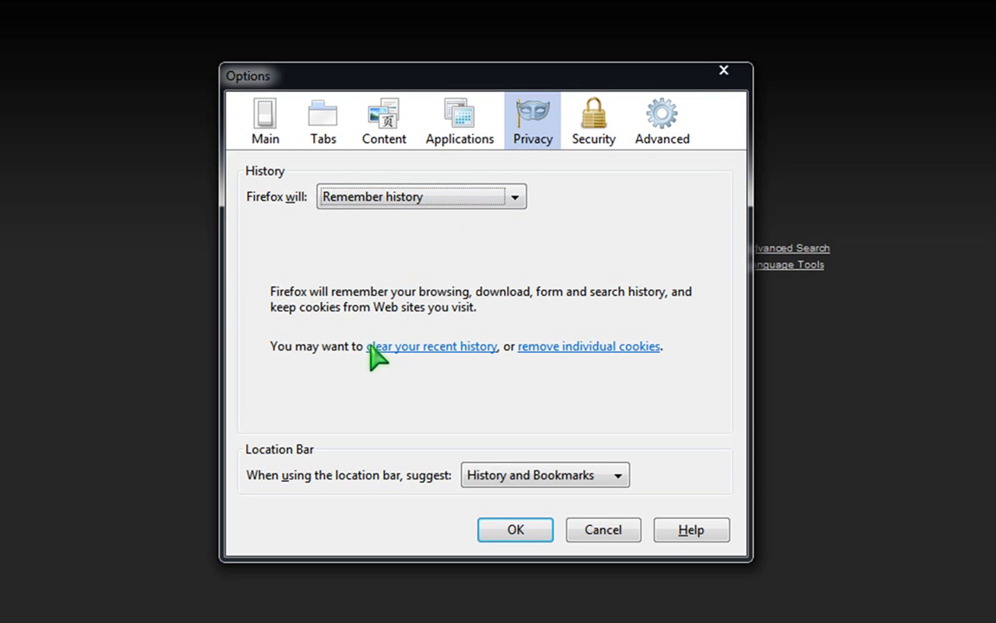
- Remove all stored cookies from Firefox's cookie list
{"action": "left_click", "coordinate": [537, 352]}
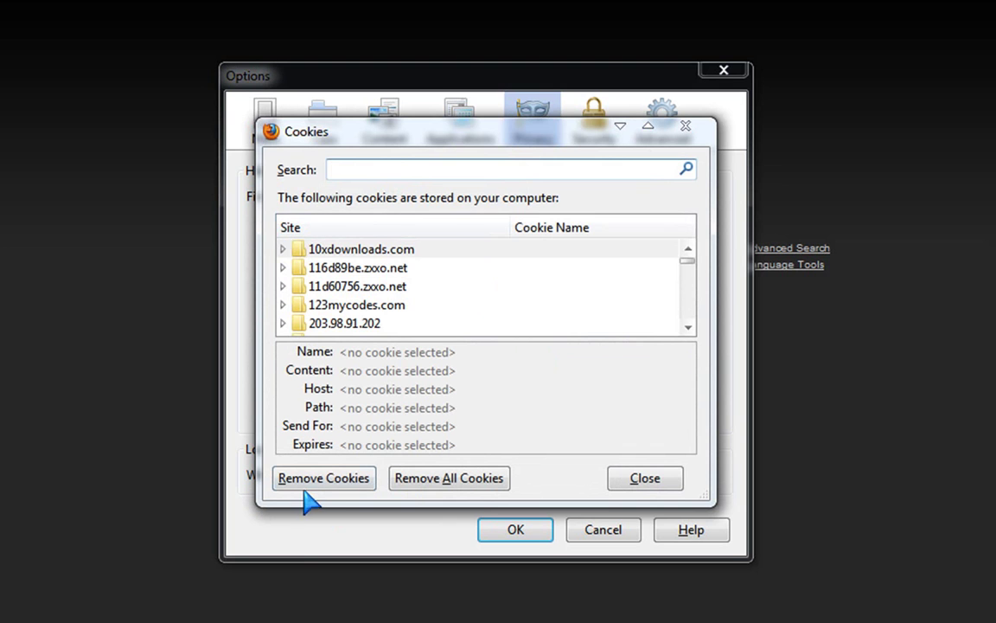
{"action": "left_click", "coordinate": [414, 489]}
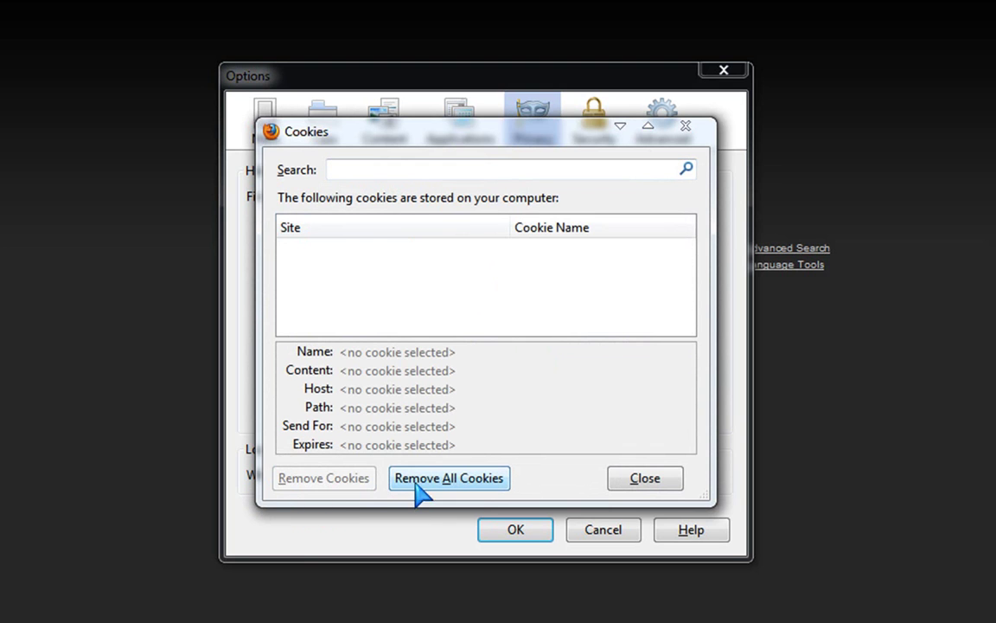
{"action": "left_click", "coordinate": [618, 481]}
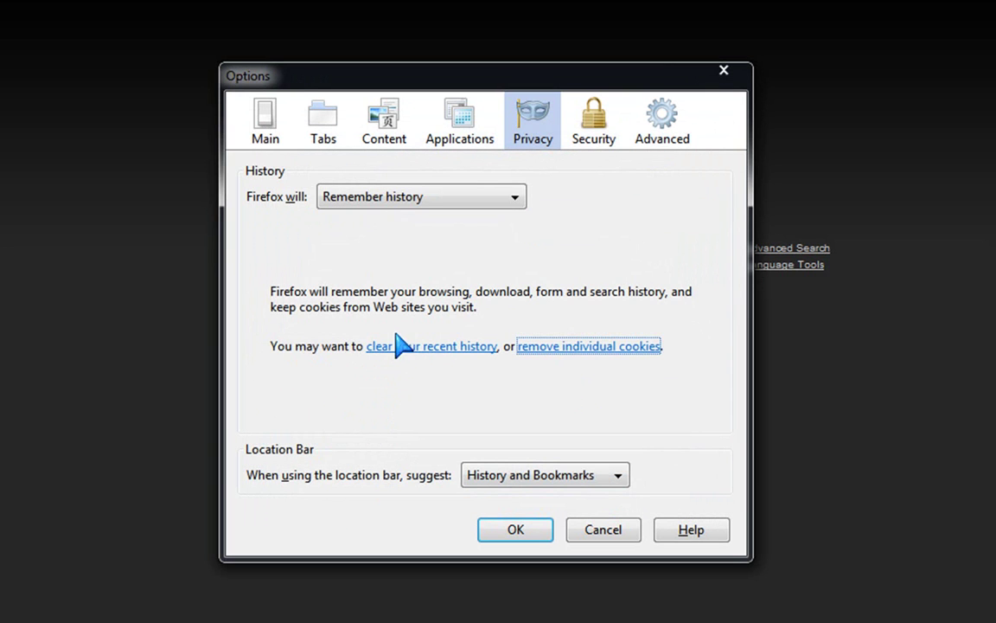
- Clear recent history with the time range set to Everything
{"action": "left_click", "coordinate": [397, 344]}
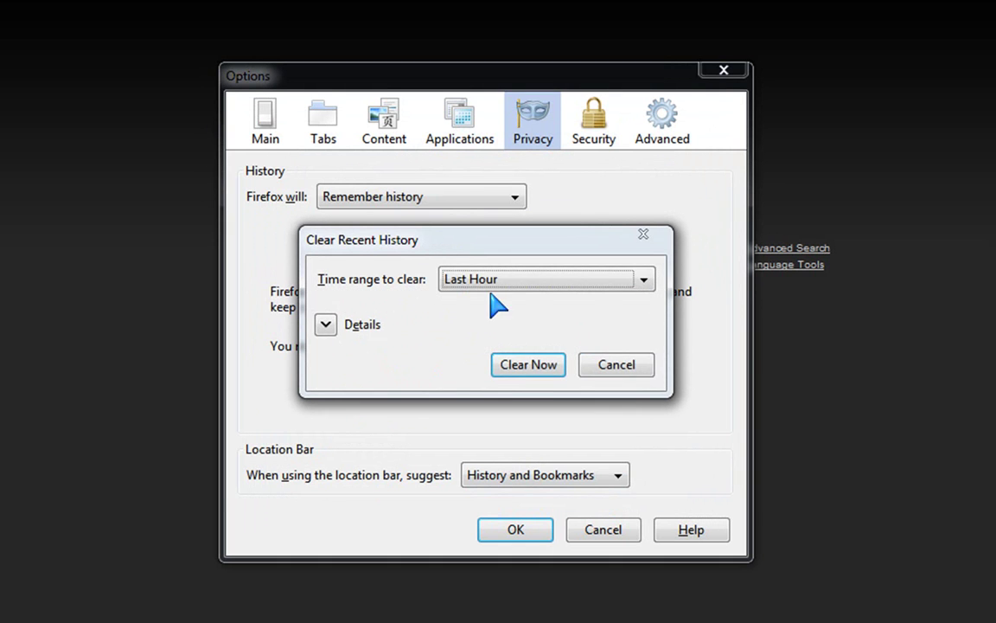
{"action": "left_click", "coordinate": [474, 276]}
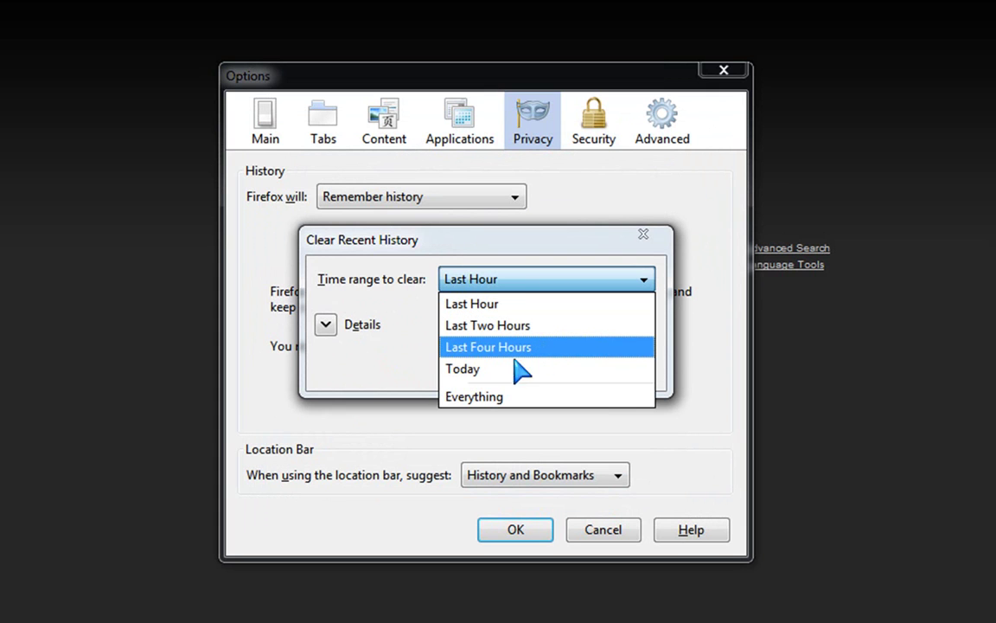
{"action": "left_click", "coordinate": [466, 396]}
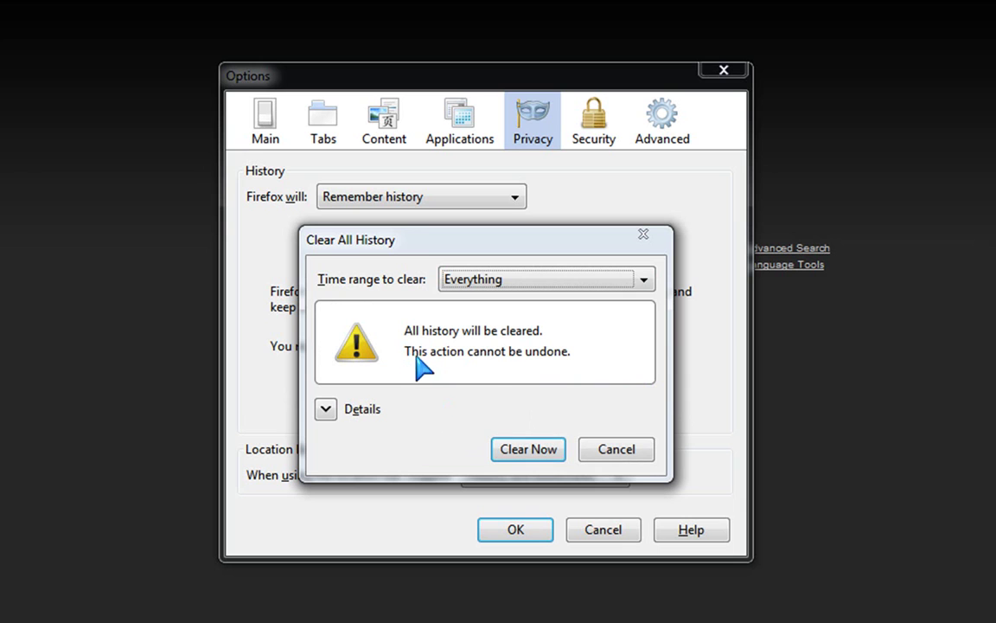
{"action": "left_click", "coordinate": [531, 448]}
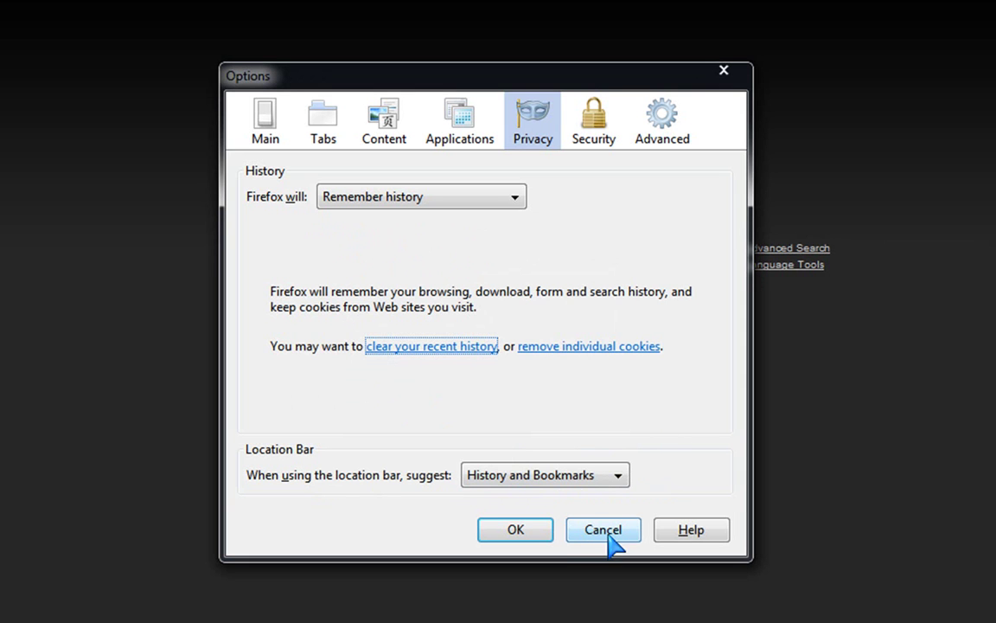
- Save the Firefox options, minimize Firefox, then restore and minimize Disk Defragmenter to show the desktop
{"action": "left_click", "coordinate": [515, 530]}
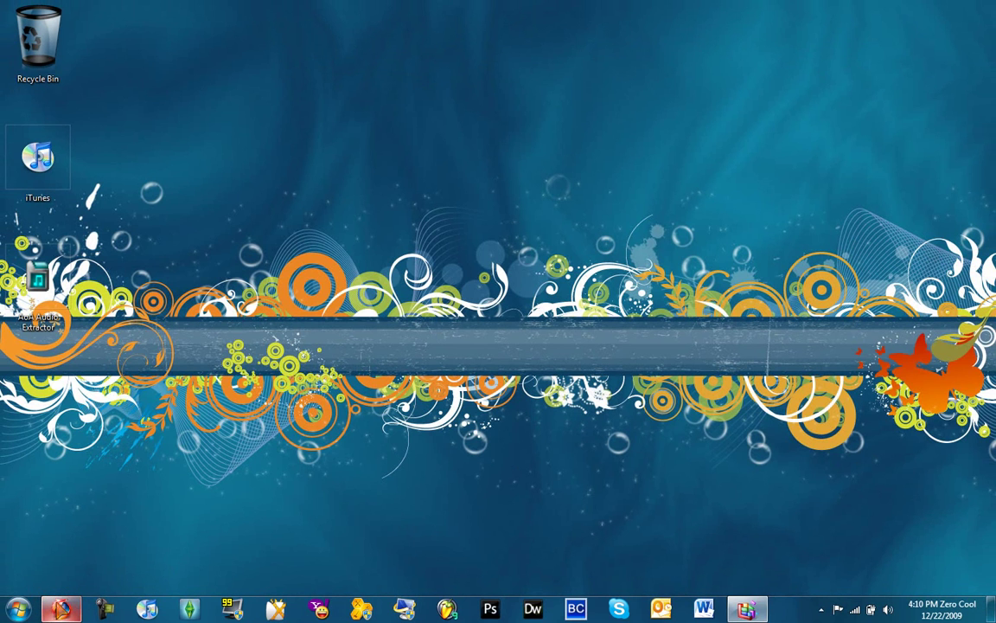
{"action": "left_click", "coordinate": [60, 609]}
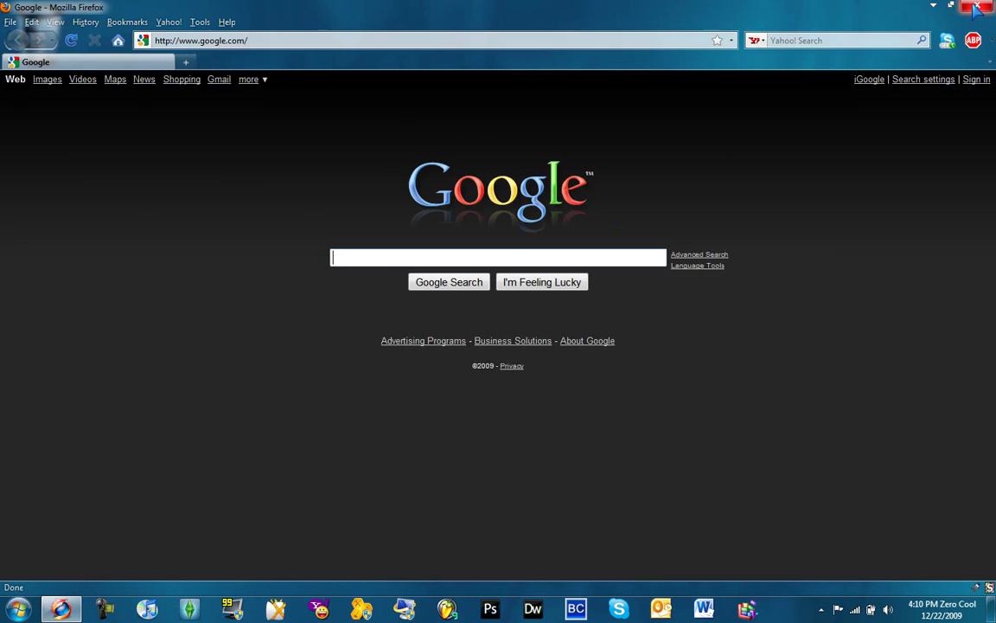
{"action": "left_click", "coordinate": [933, 5]}
{"action": "left_click", "coordinate": [746, 609]}
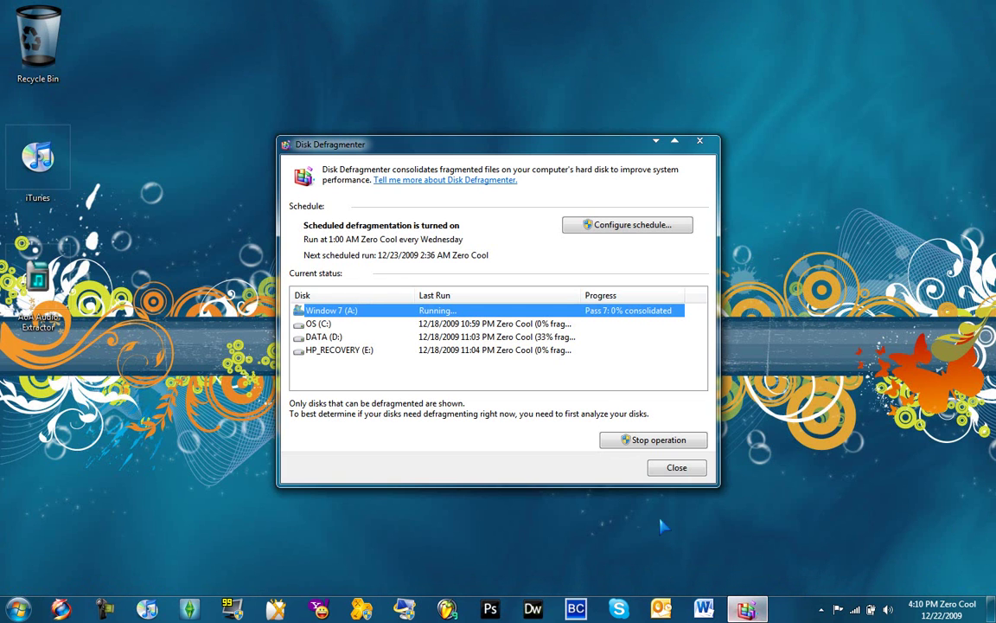
{"action": "left_click", "coordinate": [655, 141]}
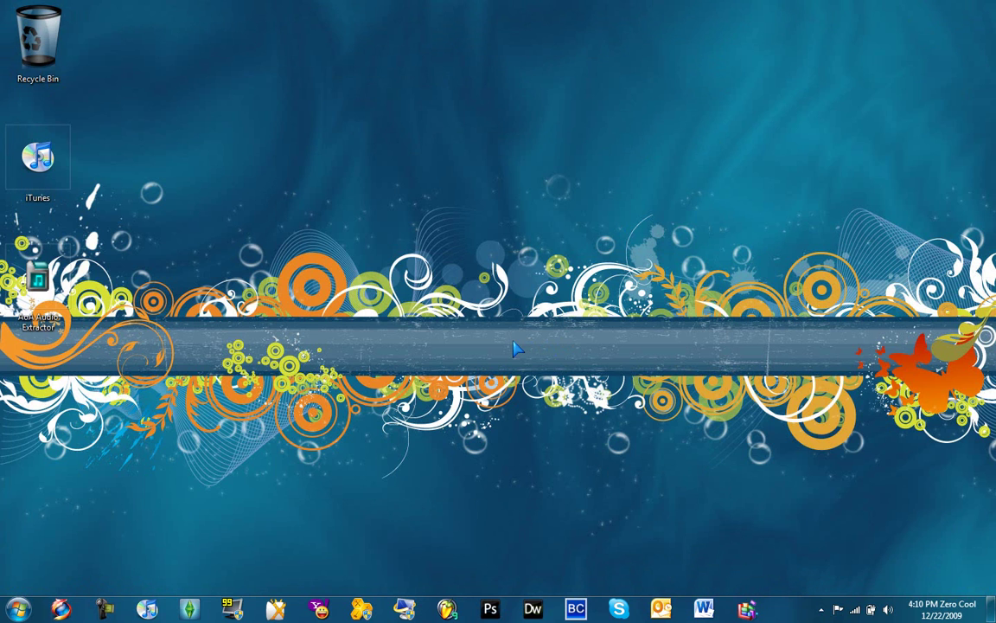